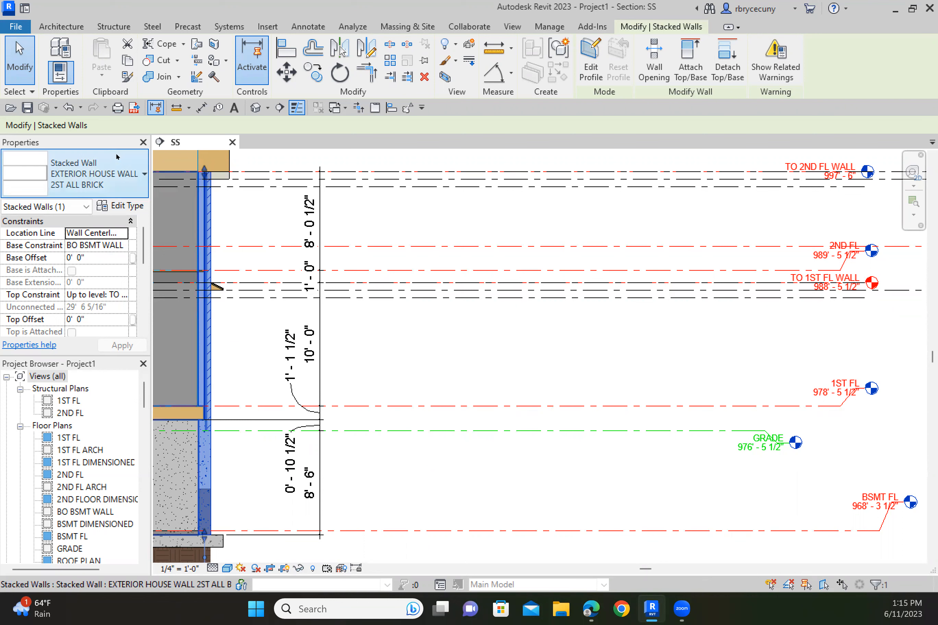
# - Open the assembly structure of the selected EXTERIOR HOUSE WALL 2ST ALL BRICK stacked wall type for editing
pyautogui.click(118, 206)
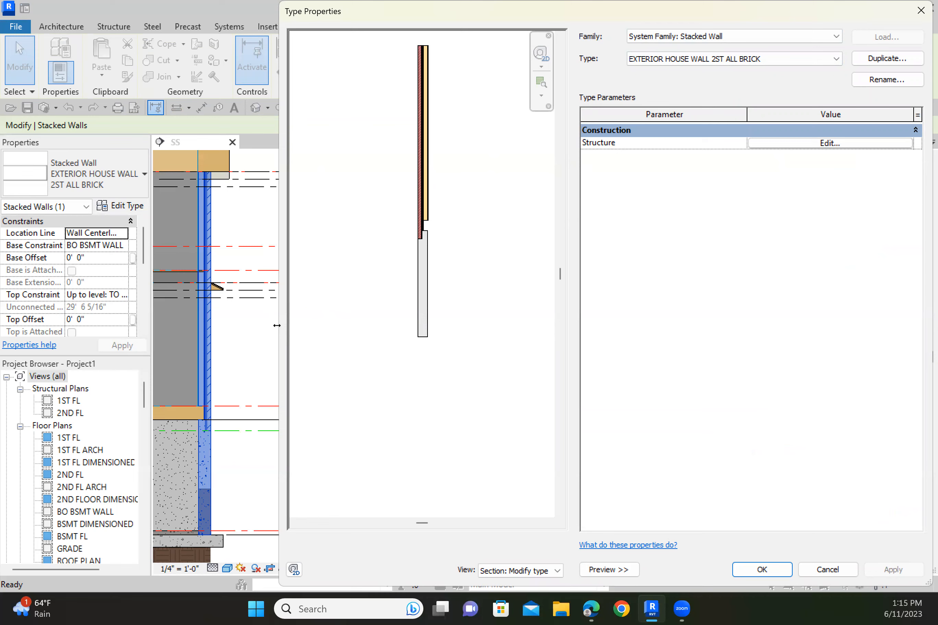
pyautogui.moveTo(277, 325); pyautogui.dragTo(336, 326)
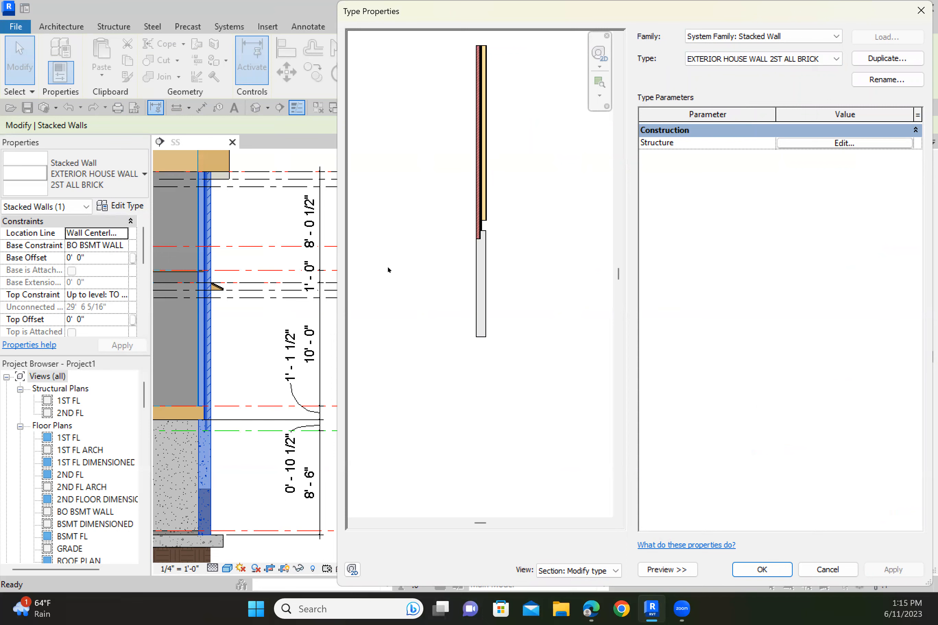
pyautogui.click(815, 143)
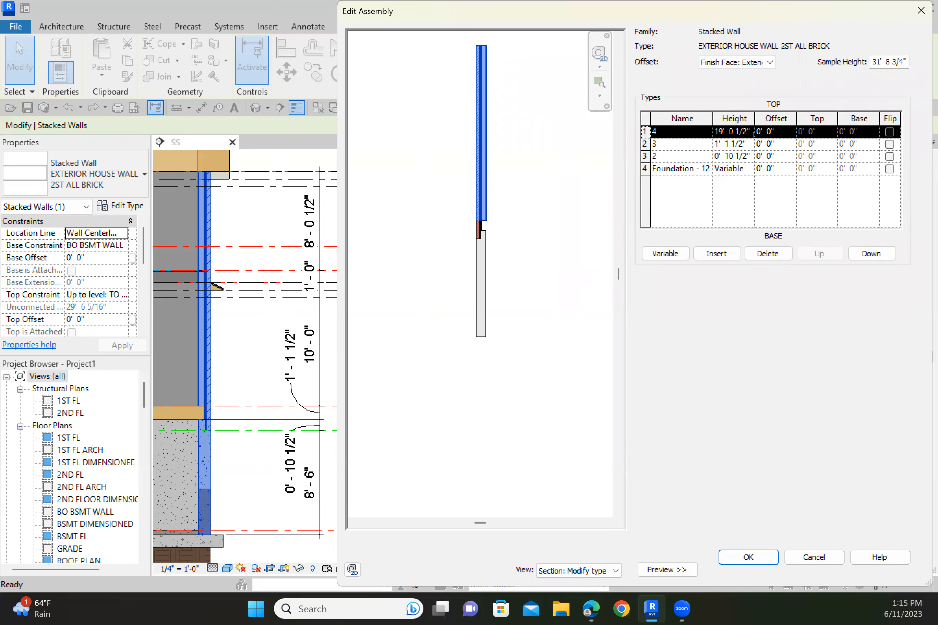
# - Examine where stacked wall segments 3, 2 and the foundation segment sit in the assembly's section preview
pyautogui.click(644, 144)
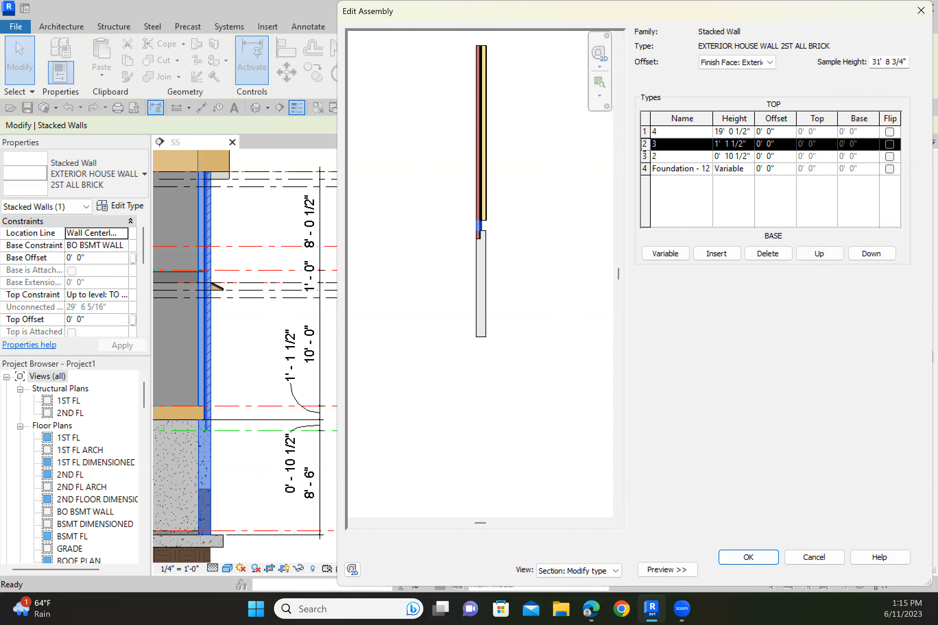
pyautogui.click(643, 156)
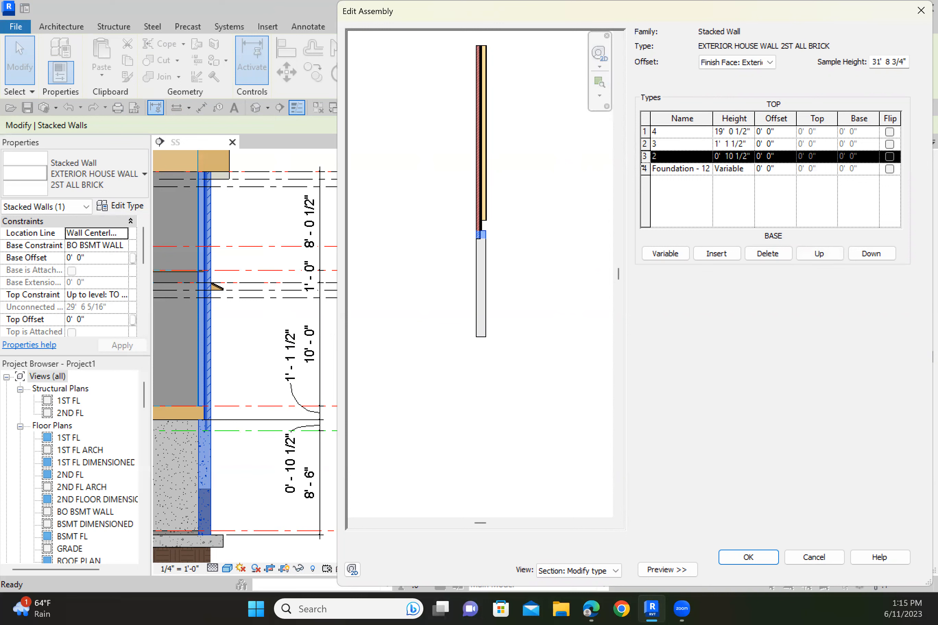
pyautogui.click(644, 168)
pyautogui.scroll(3, 533, 272)
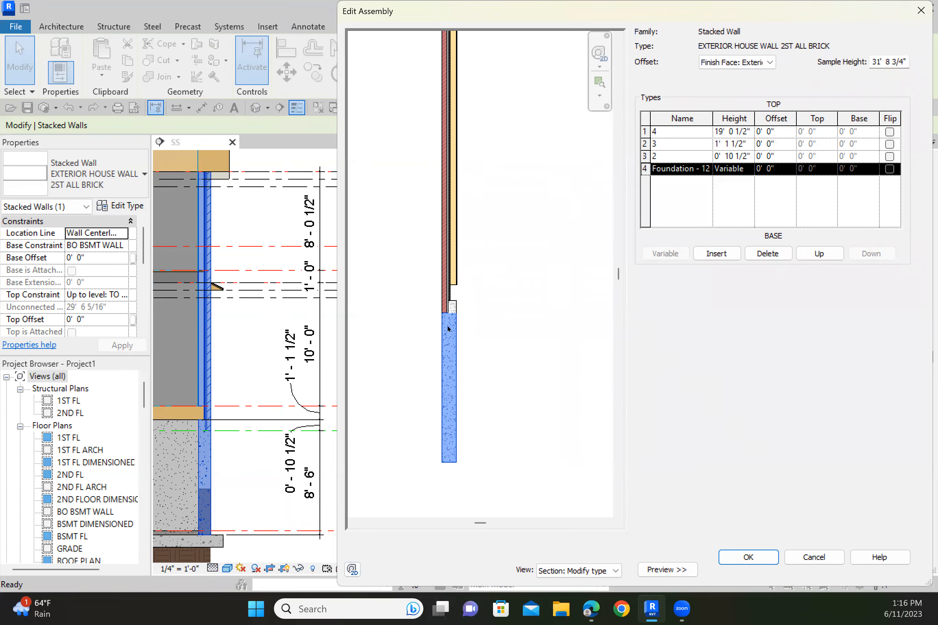
pyautogui.scroll(-2, 525, 268)
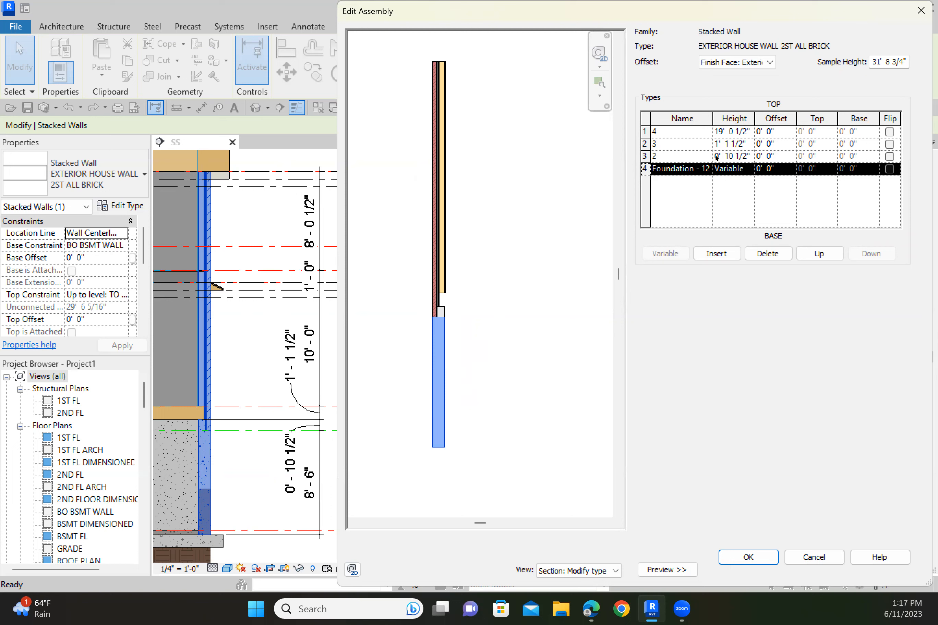
pyautogui.click(644, 156)
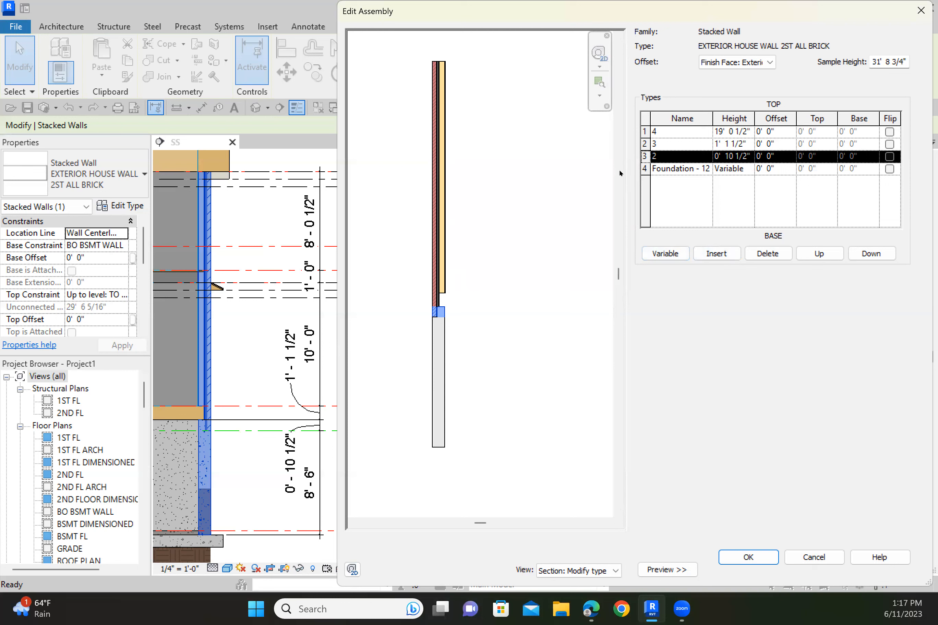
# - Insert a second segment 3 and a second segment 4 into the stacked wall assembly
pyautogui.click(644, 144)
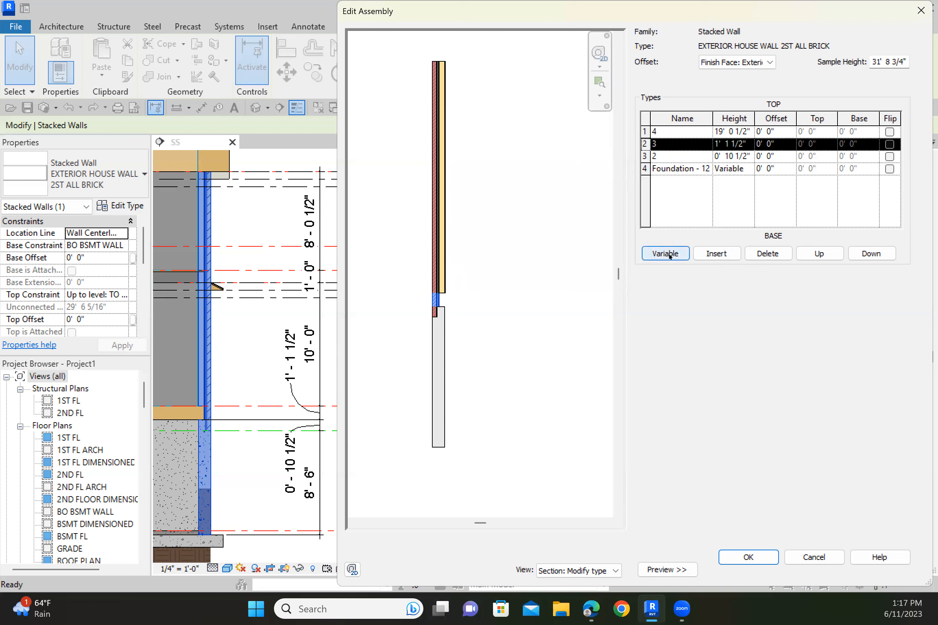
pyautogui.click(706, 254)
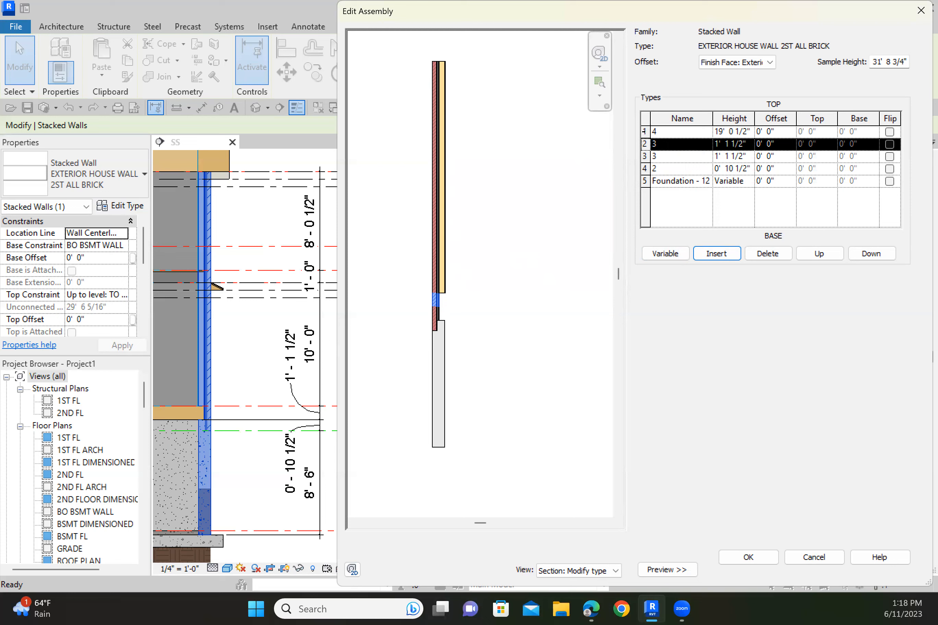
pyautogui.click(644, 132)
pyautogui.click(719, 254)
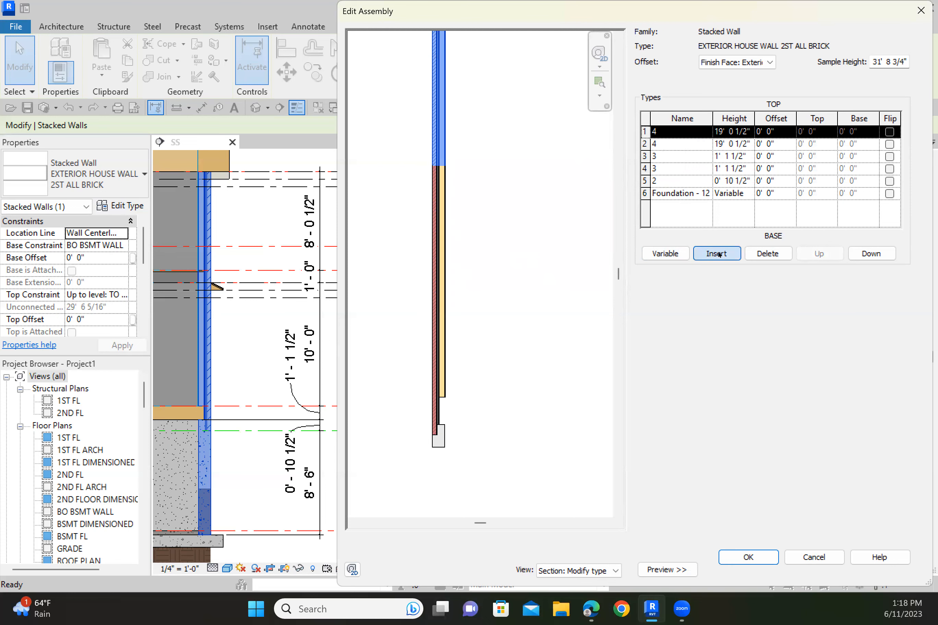
pyautogui.scroll(-2, 486, 274)
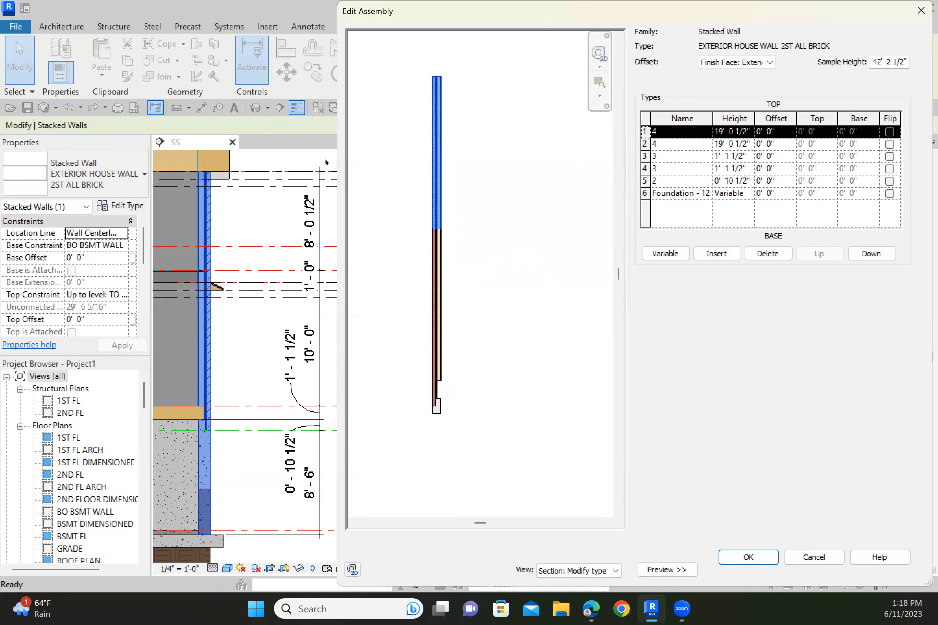
# - Set the uppermost segment 4's height to 8' 0 1/2" and move the upper segment 3 directly beneath it
pyautogui.click(756, 132)
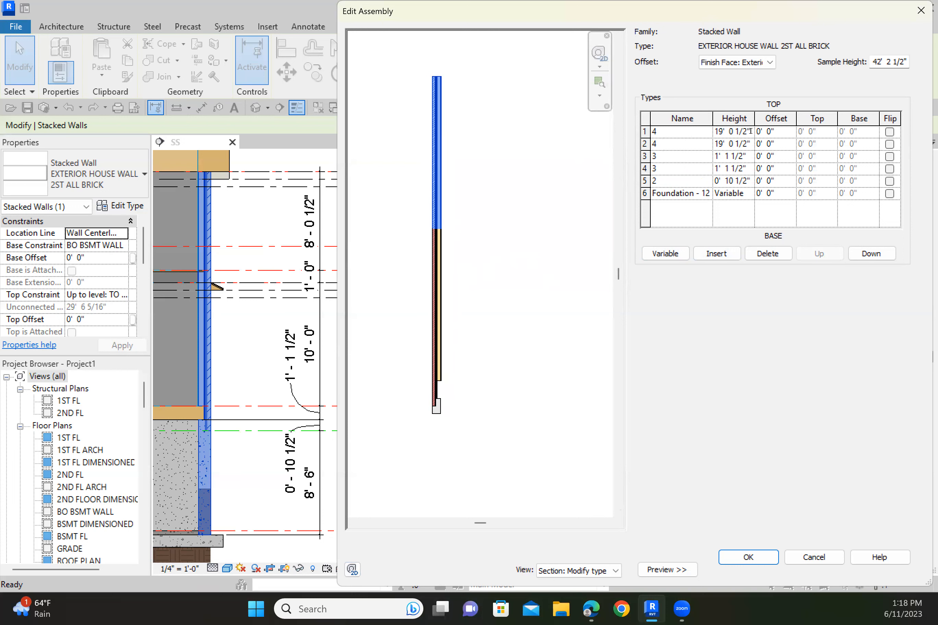
pyautogui.moveTo(750, 132); pyautogui.dragTo(699, 134)
pyautogui.write("8' 0 1/2")
pyautogui.press('Tab')
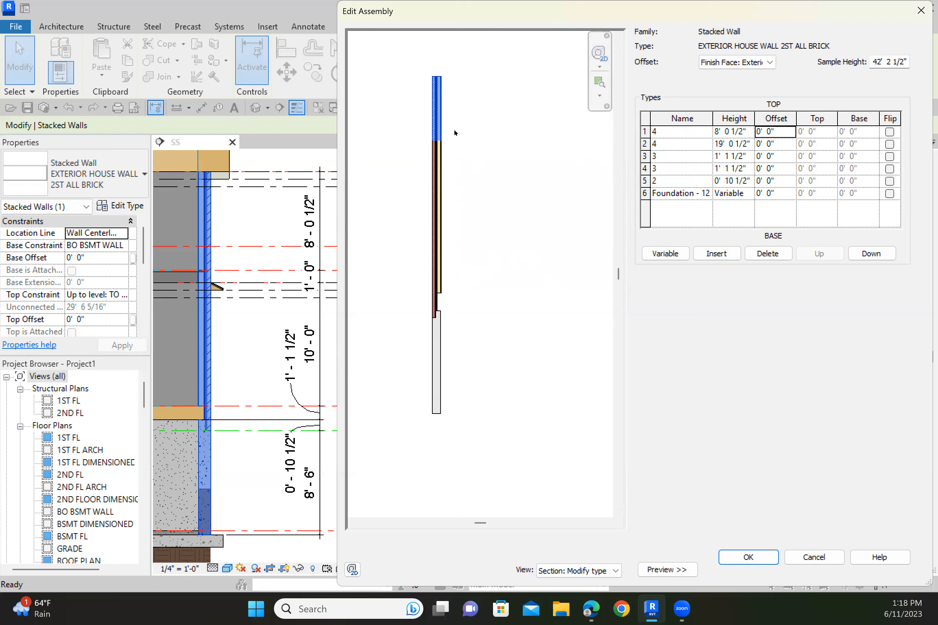
pyautogui.click(643, 156)
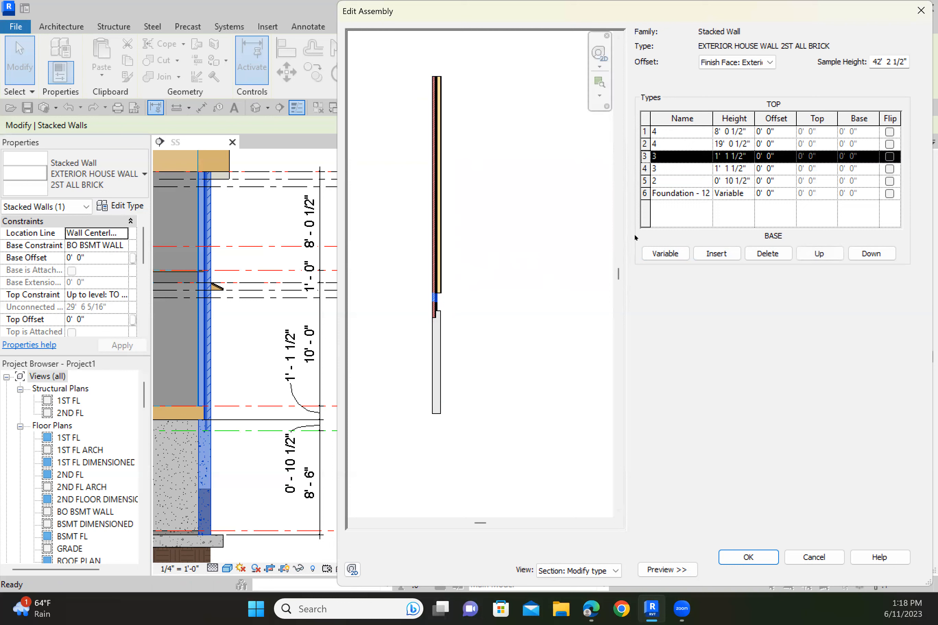
pyautogui.click(820, 254)
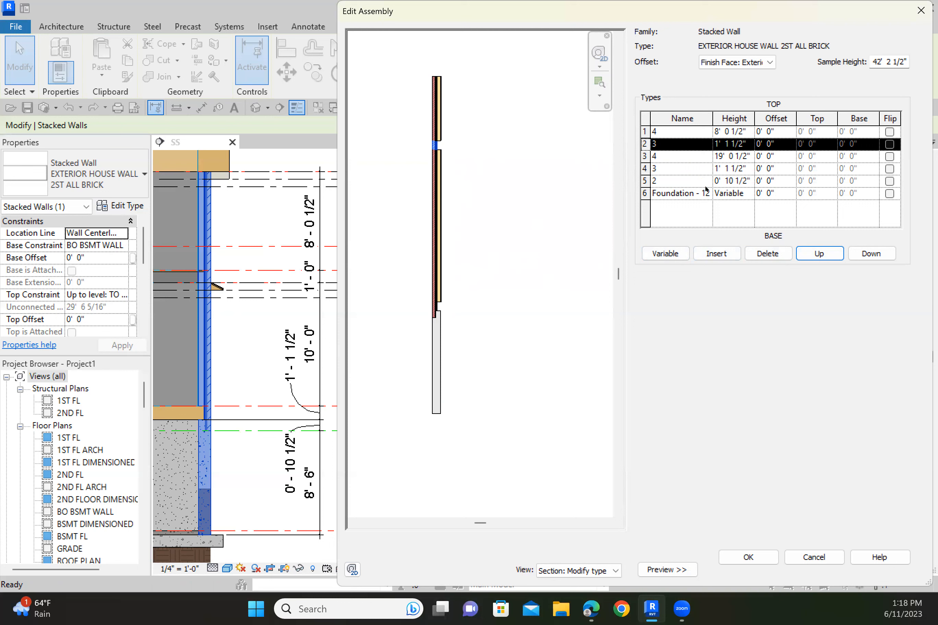
# - Set the height of the lower segment 4, in the third row of the assembly, to 10' 0"
pyautogui.click(645, 155)
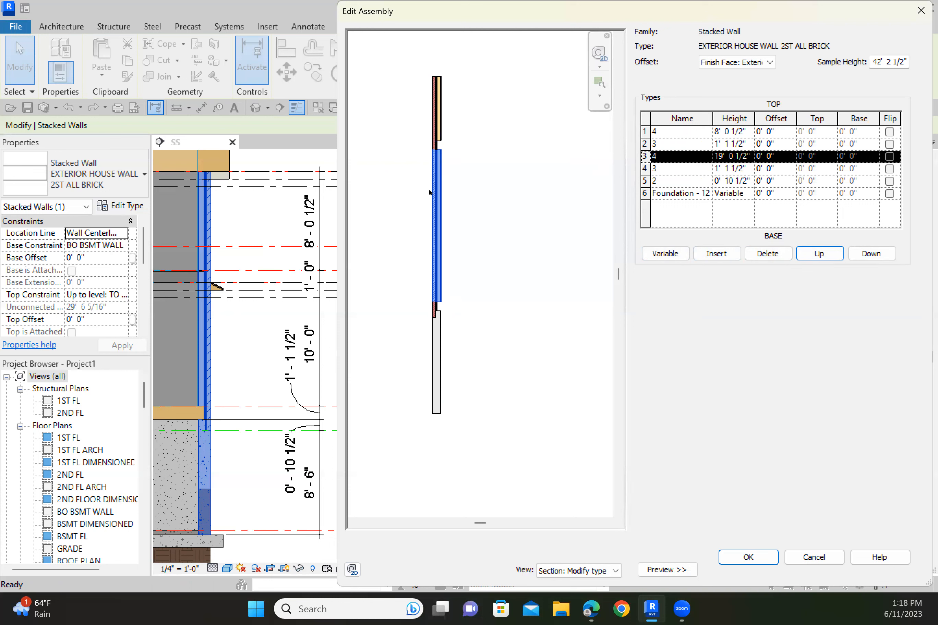
pyautogui.click(742, 157)
pyautogui.moveTo(751, 155); pyautogui.dragTo(696, 158)
pyautogui.write('10')
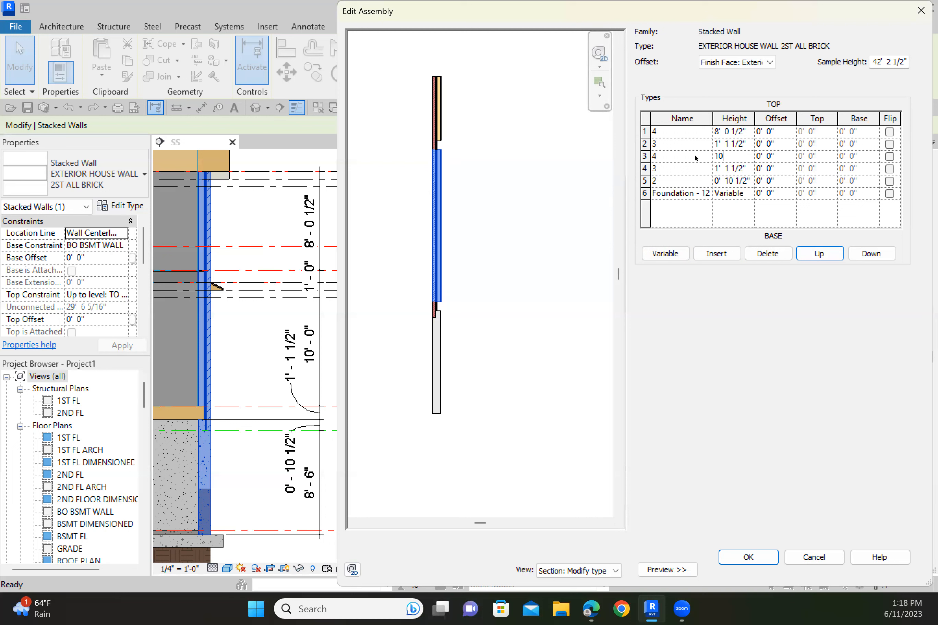
pyautogui.press('Tab')
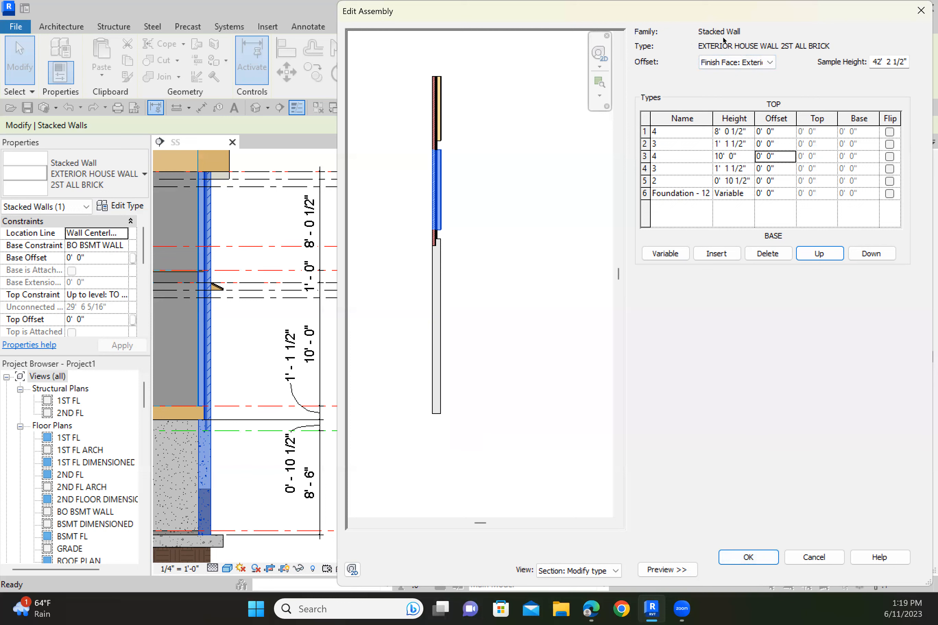
# - Accept the stacked wall assembly, unjoin the non-intersecting elements, and apply the type properties to the model
pyautogui.click(748, 557)
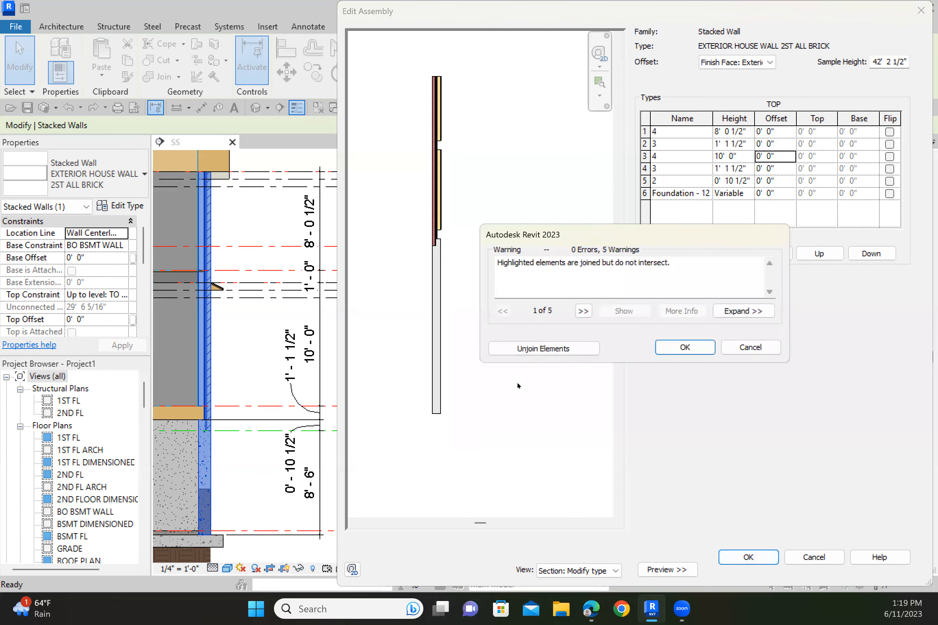
pyautogui.click(541, 348)
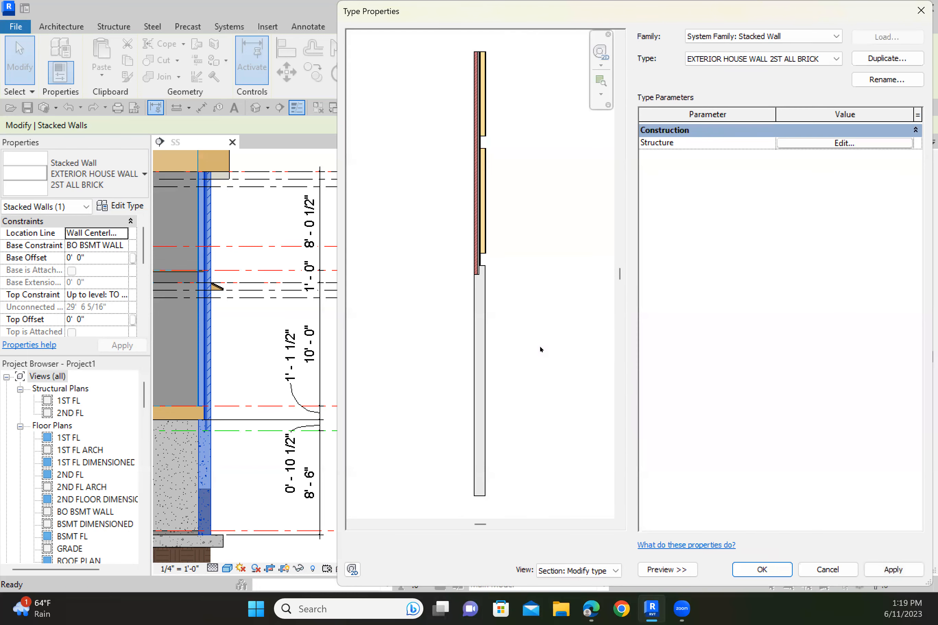
pyautogui.click(750, 564)
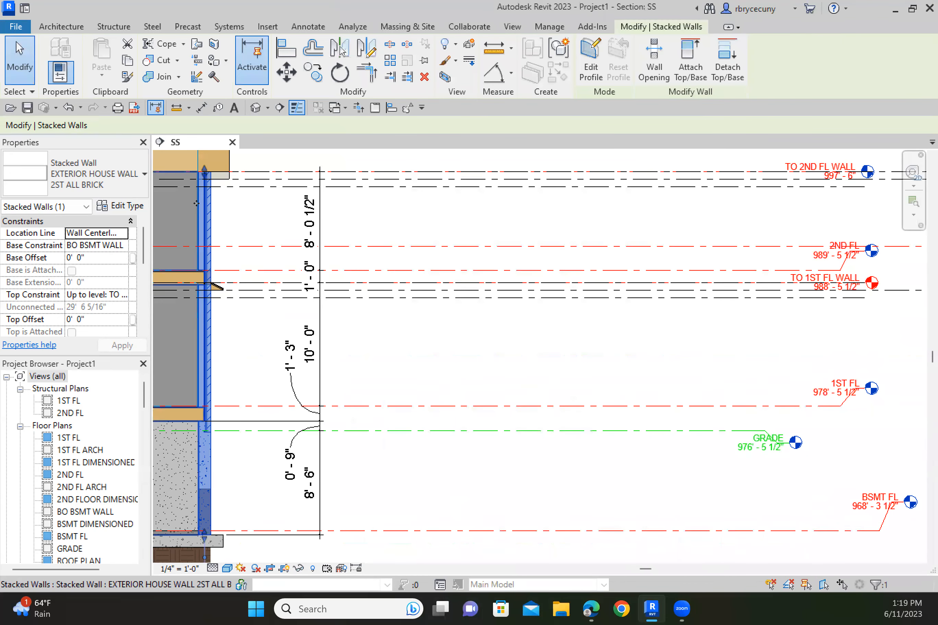
# - Examine how the stacked wall meets the second-floor framing in the section view
pyautogui.scroll(6, 214, 165)
pyautogui.moveTo(375, 240); pyautogui.dragTo(540, 252, button='middle')
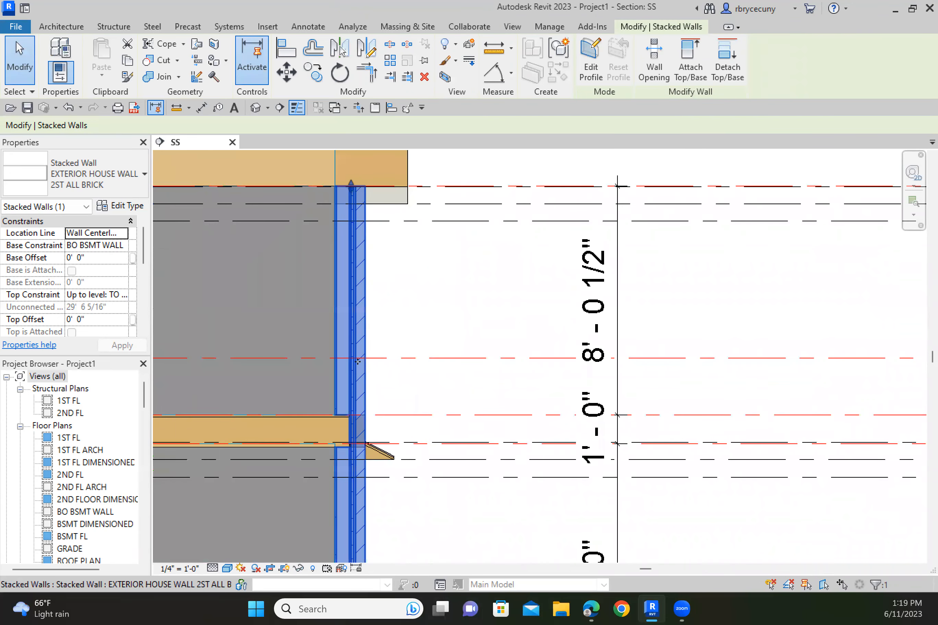
pyautogui.moveTo(353, 392); pyautogui.dragTo(311, 240, button='middle')
pyautogui.scroll(-1, 311, 239)
pyautogui.scroll(6, 317, 272)
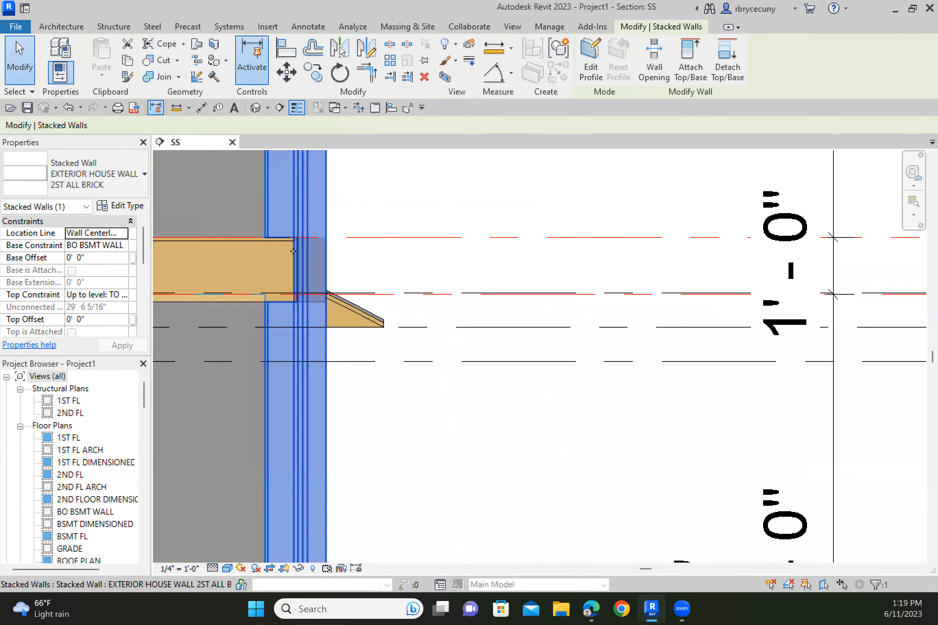
pyautogui.scroll(-5, 295, 295)
pyautogui.scroll(7, 303, 284)
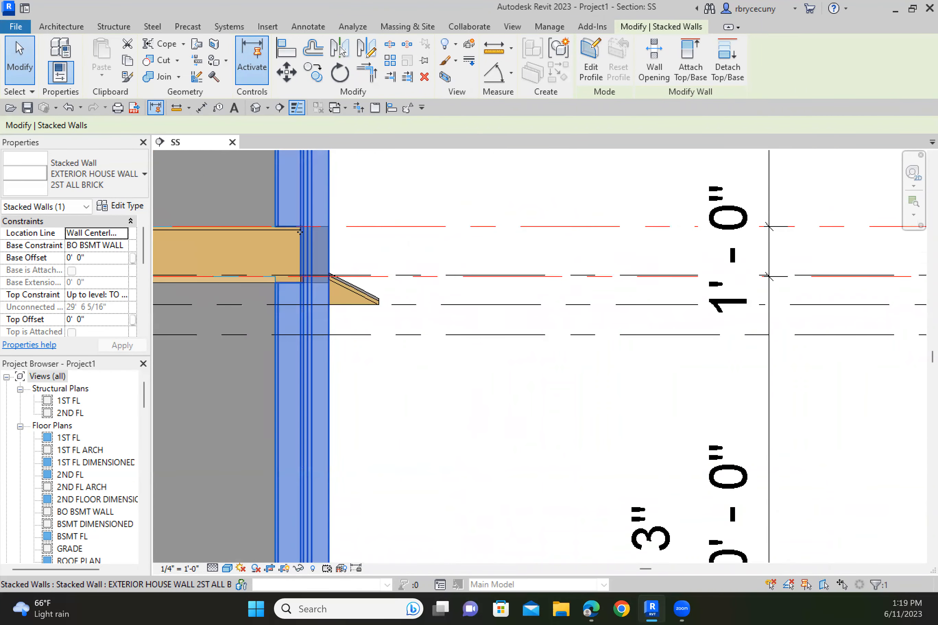
pyautogui.scroll(2, 300, 297)
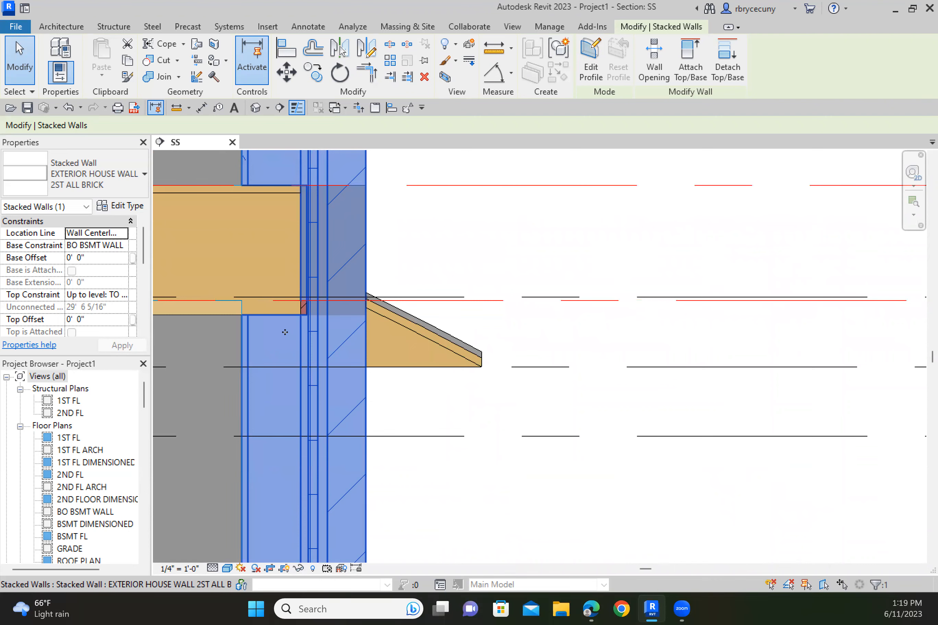
pyautogui.scroll(-3, 266, 323)
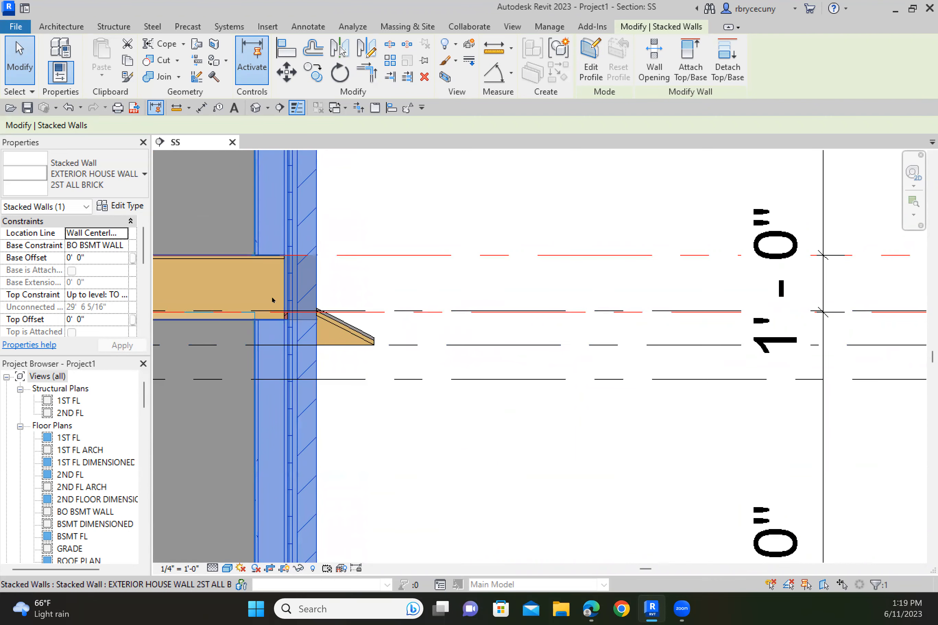
pyautogui.scroll(3, 272, 300)
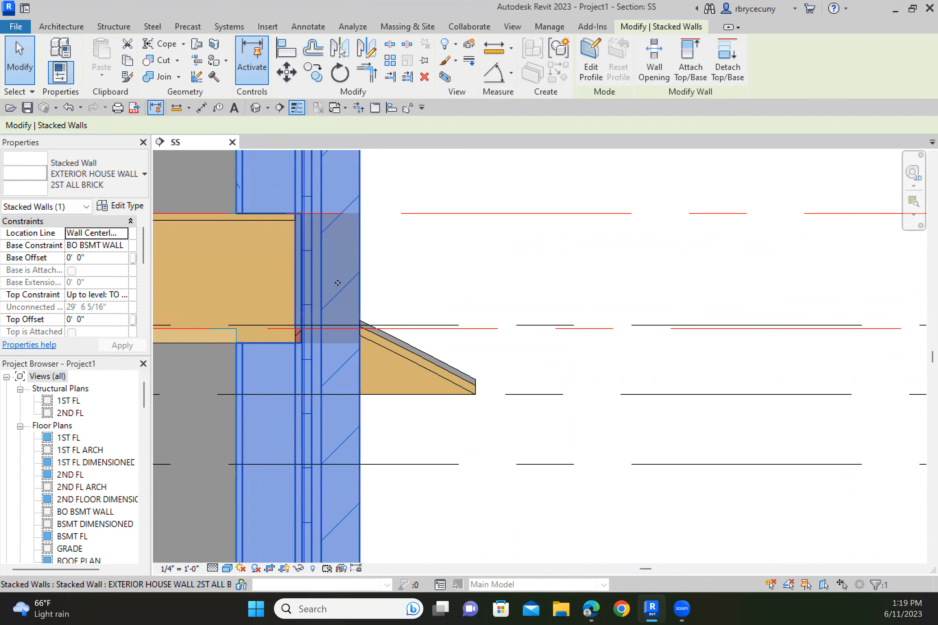
# - Temporarily isolate the stacked wall and the 2ND FL level to examine the wall recess at the second floor
pyautogui.click(476, 215)
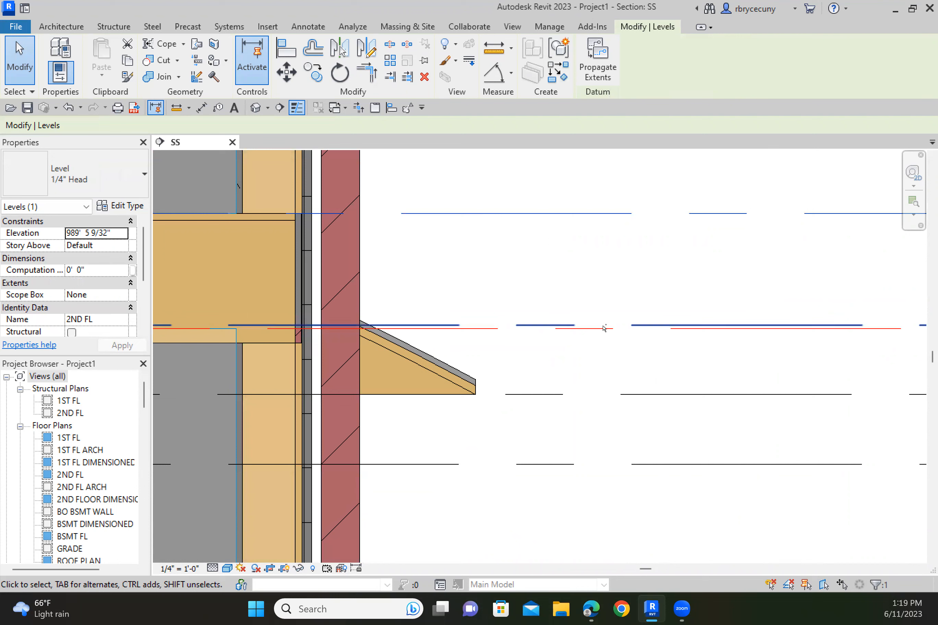
pyautogui.keyDown('ctrl'); pyautogui.click(340, 272); pyautogui.keyUp('ctrl')
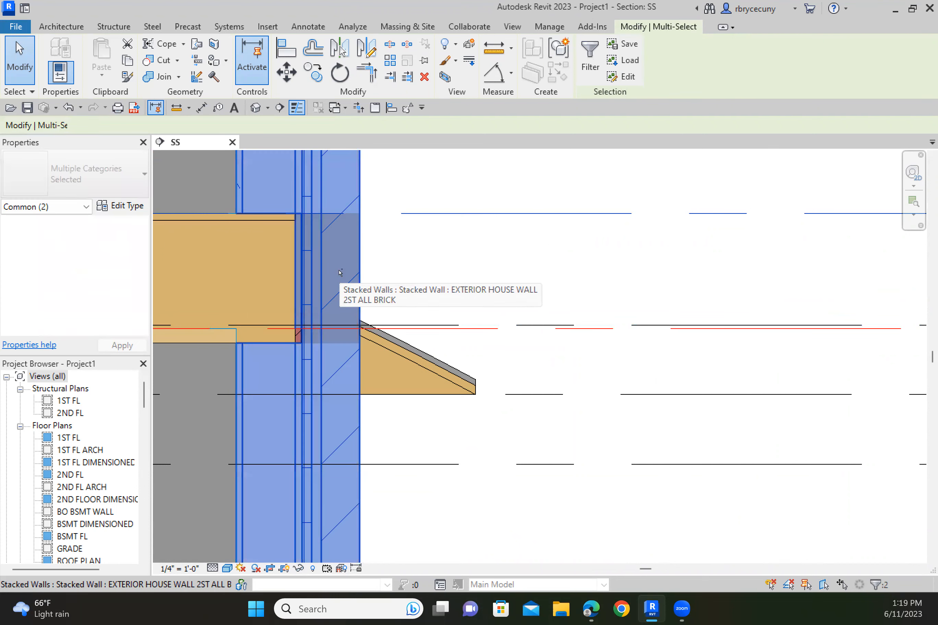
pyautogui.click(299, 569)
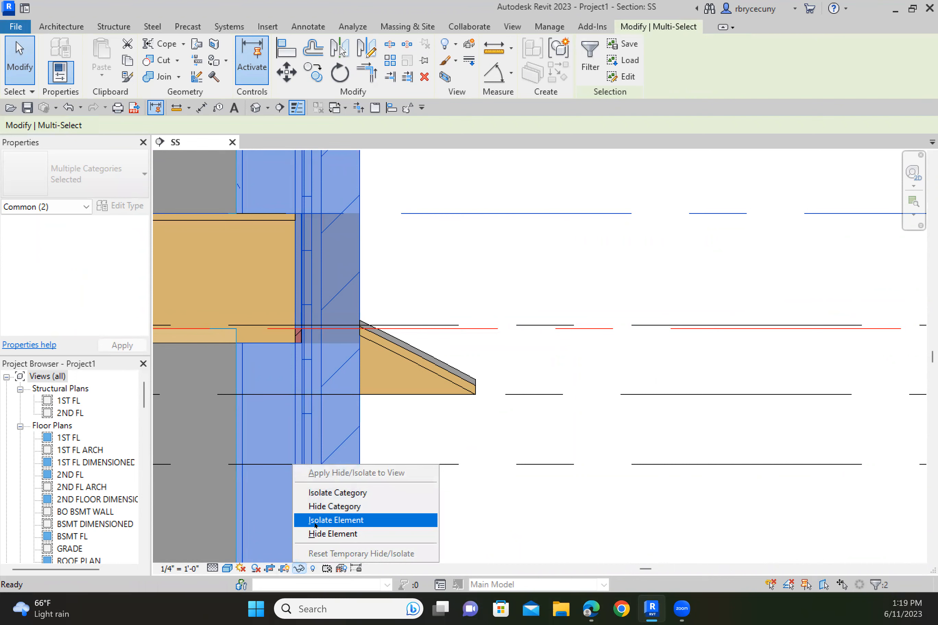
pyautogui.click(316, 521)
pyautogui.click(449, 443)
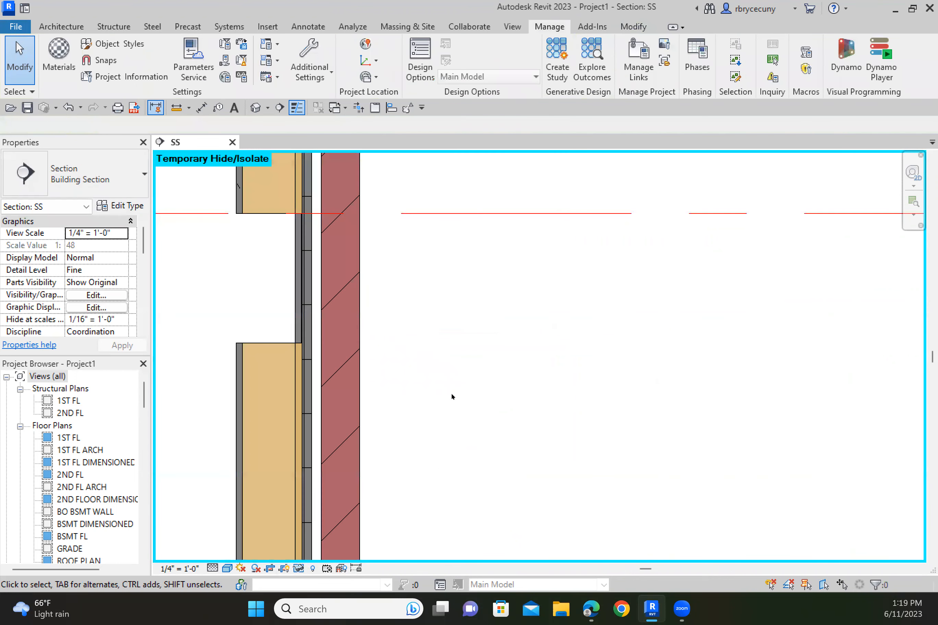
pyautogui.scroll(-3, 451, 397)
pyautogui.moveTo(419, 404); pyautogui.dragTo(321, 387, button='middle')
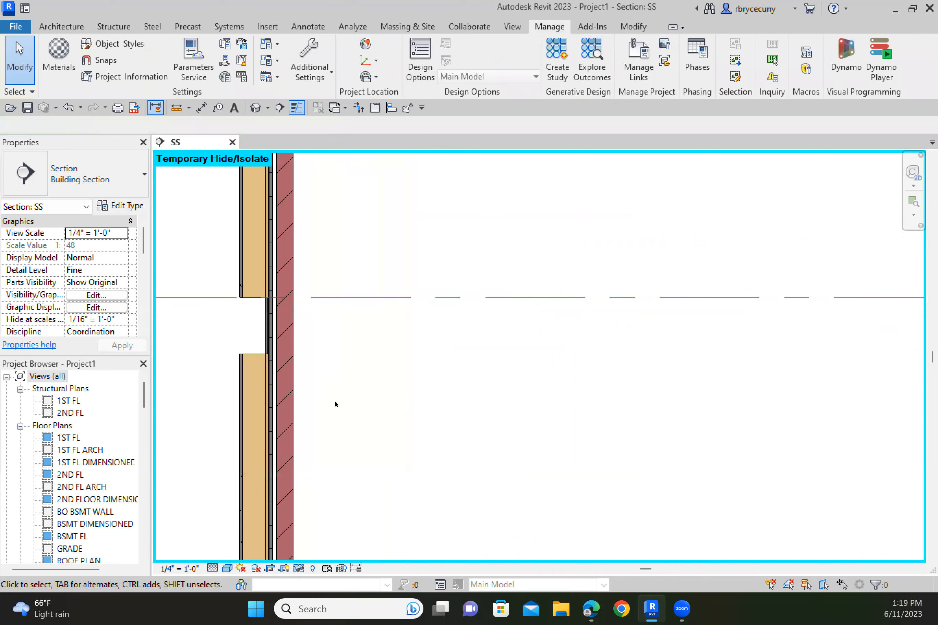
# - Reset the temporary isolation in the section view and save the project
pyautogui.click(299, 568)
pyautogui.click(371, 552)
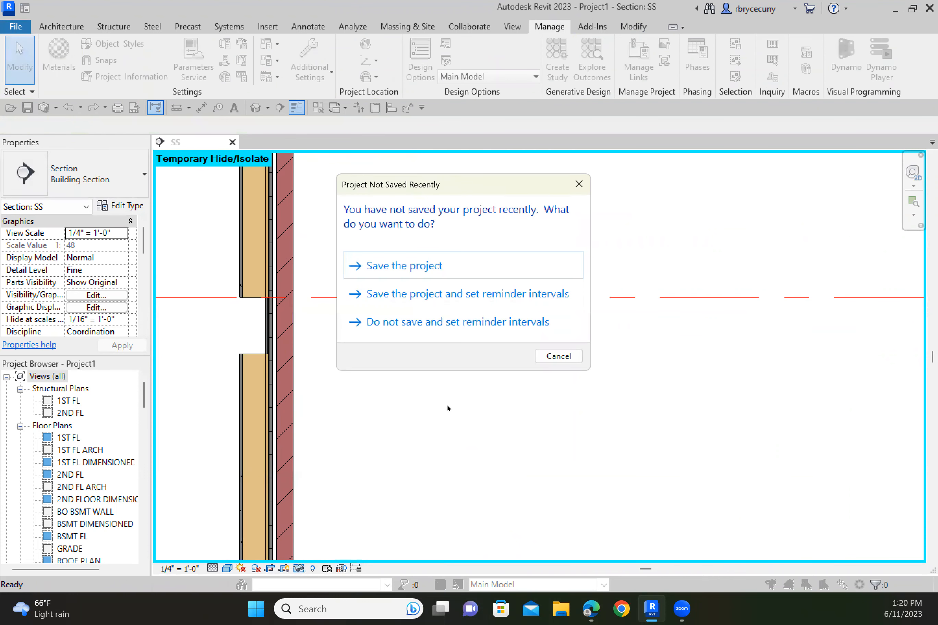
pyautogui.click(400, 263)
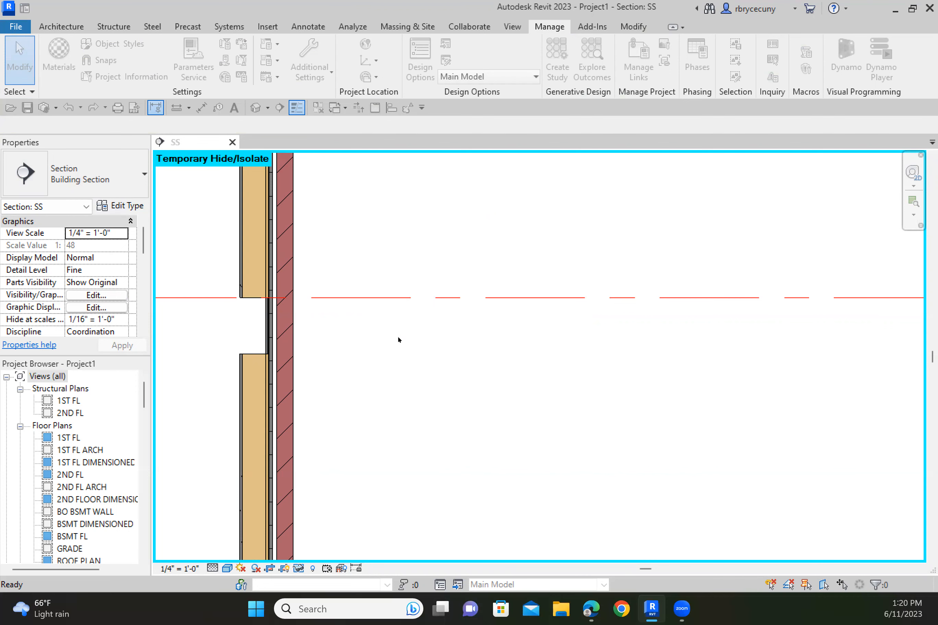
# - Set the height of segment 2, the second-floor framing segment, to 1' 0" in the all-brick stacked wall's assembly
pyautogui.scroll(2, 258, 351)
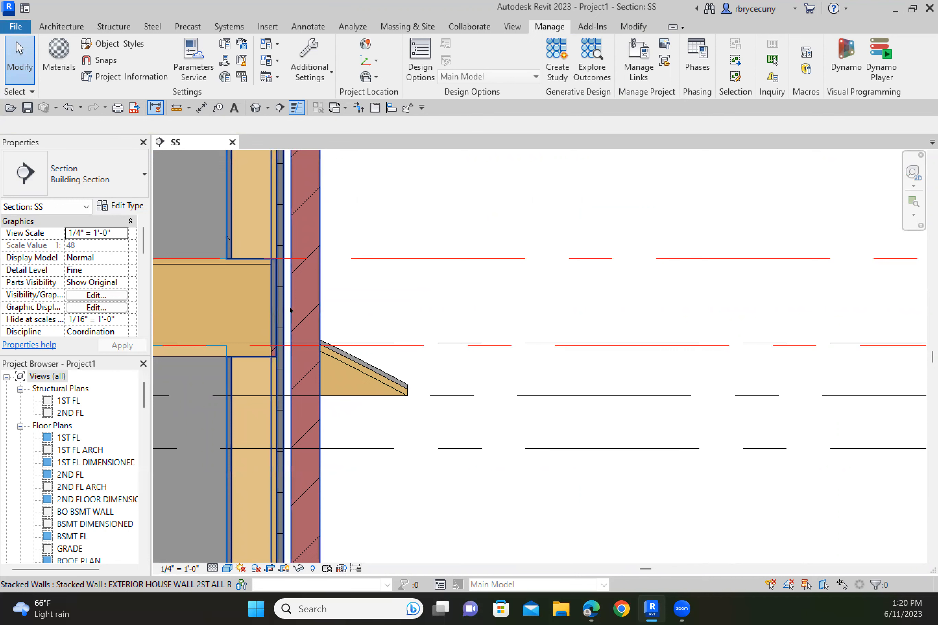
pyautogui.scroll(-2, 291, 311)
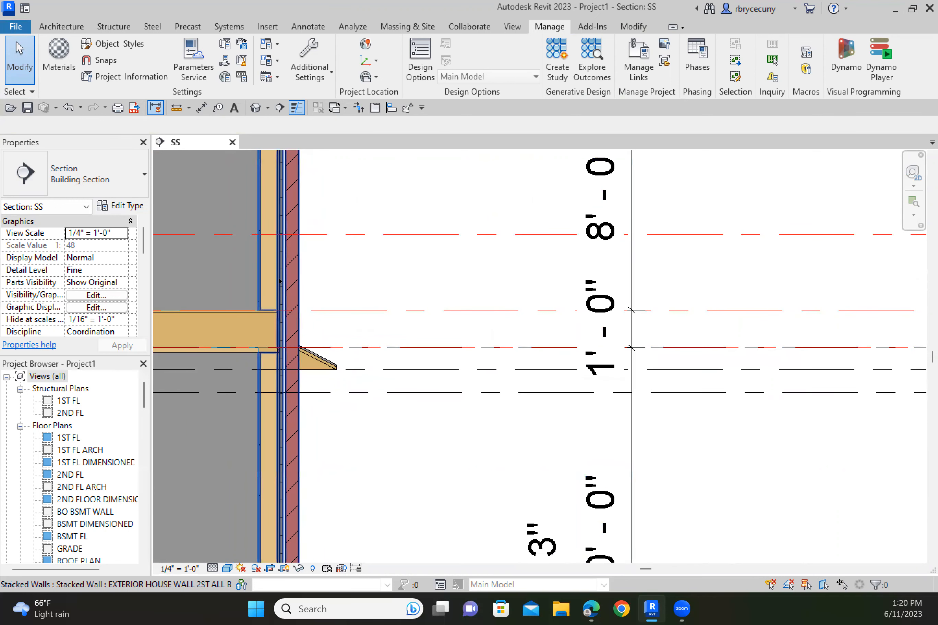
pyautogui.click(266, 278)
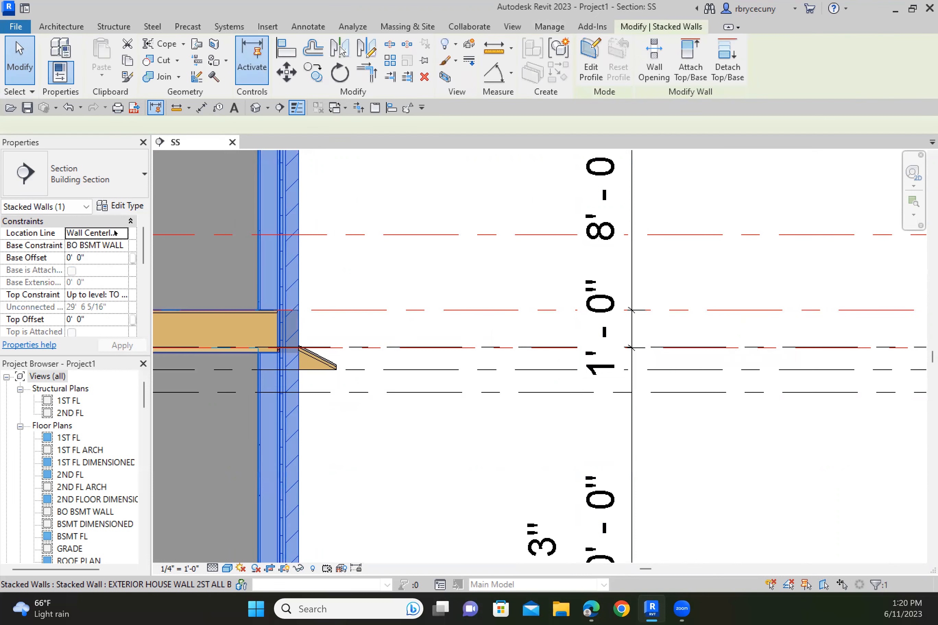
pyautogui.click(120, 206)
pyautogui.click(794, 143)
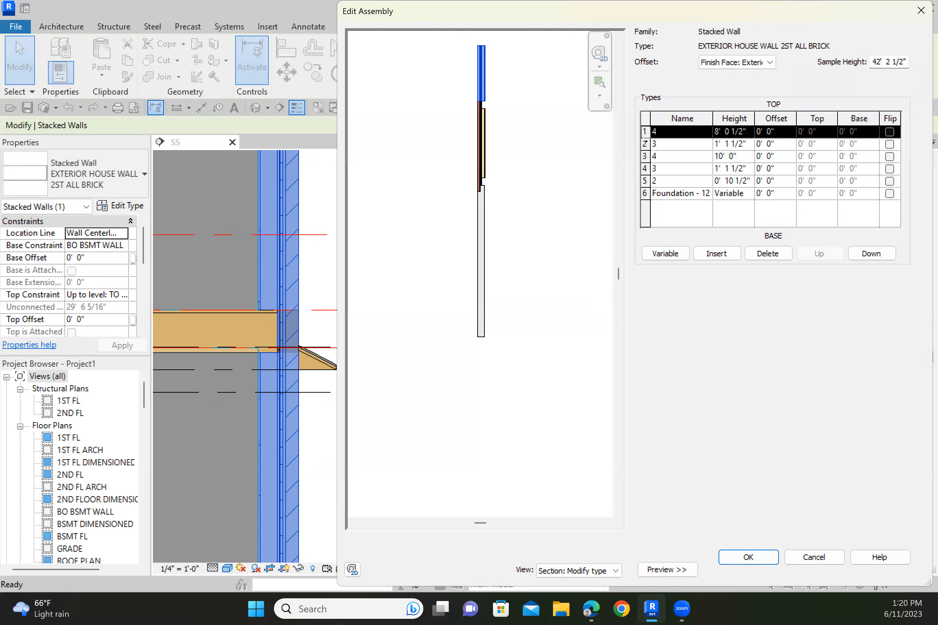
pyautogui.click(746, 144)
pyautogui.click(747, 144)
pyautogui.write('1')
pyautogui.press('Tab')
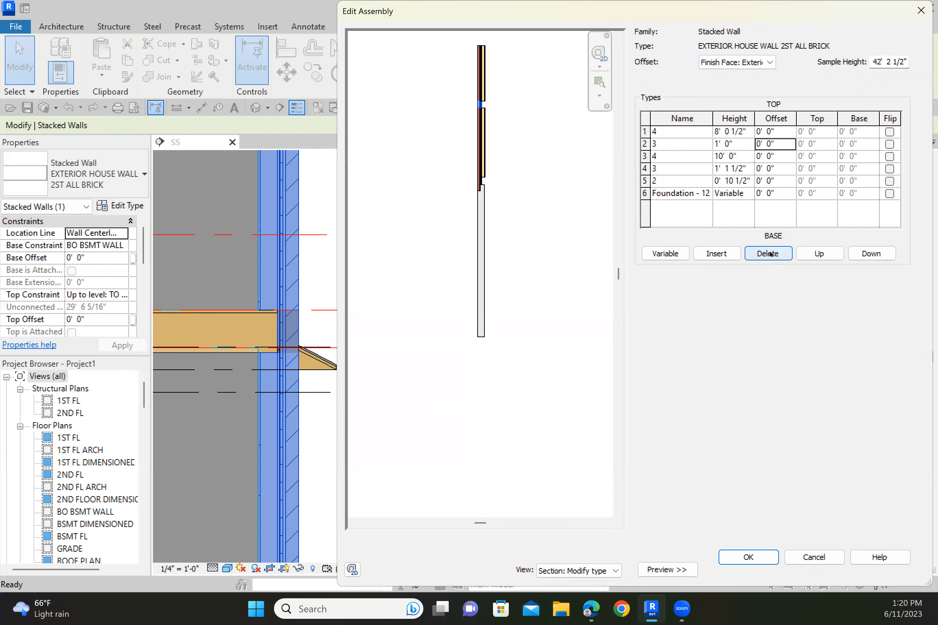
# - Accept the edited assembly, apply the type properties to the model, and deselect the stacked wall
pyautogui.click(744, 556)
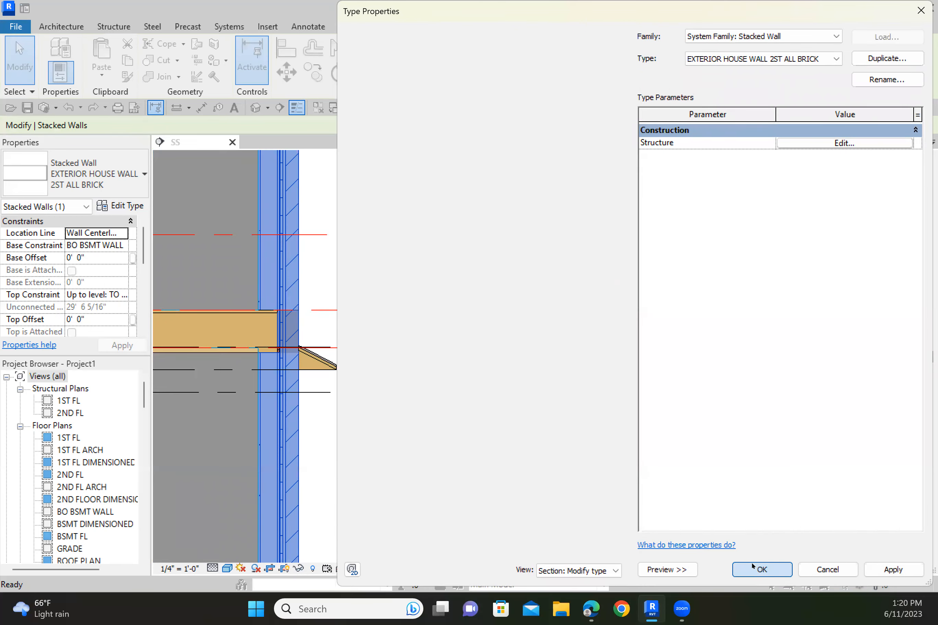
pyautogui.click(760, 566)
pyautogui.click(505, 451)
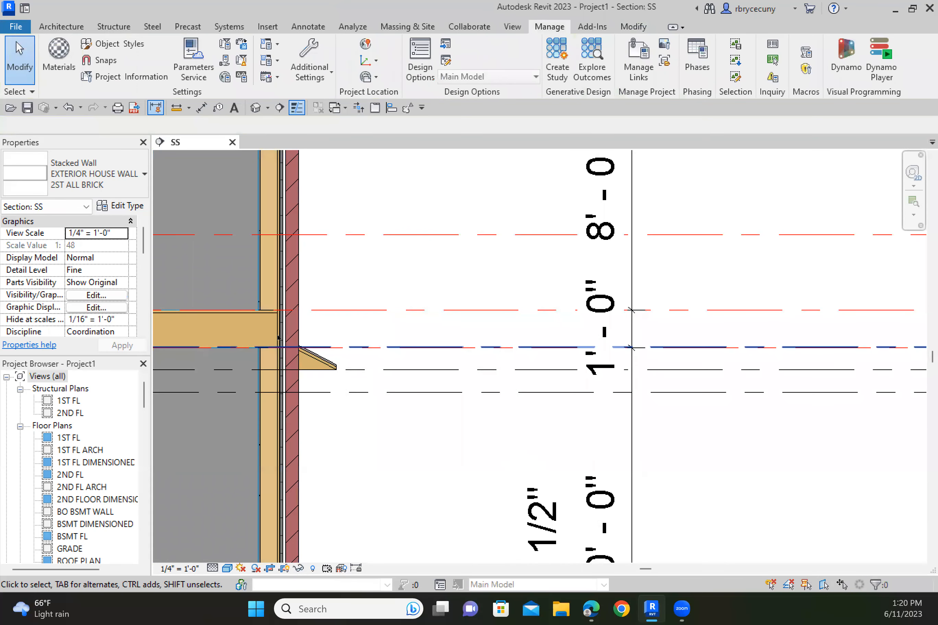
# - Examine how the wall recess lines up with the second-floor framing and the wall above it in the section
pyautogui.scroll(5, 277, 335)
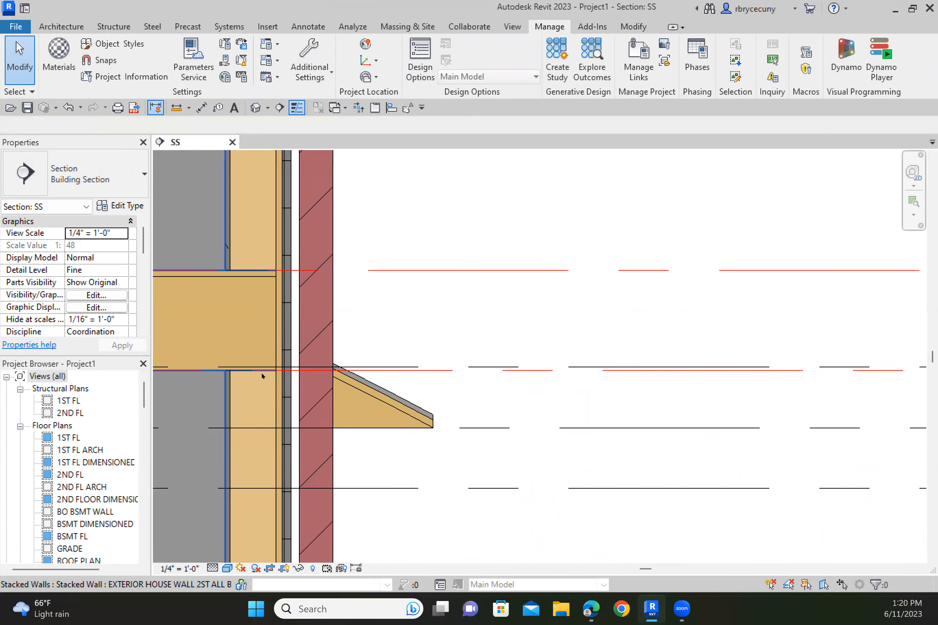
pyautogui.scroll(-5, 260, 375)
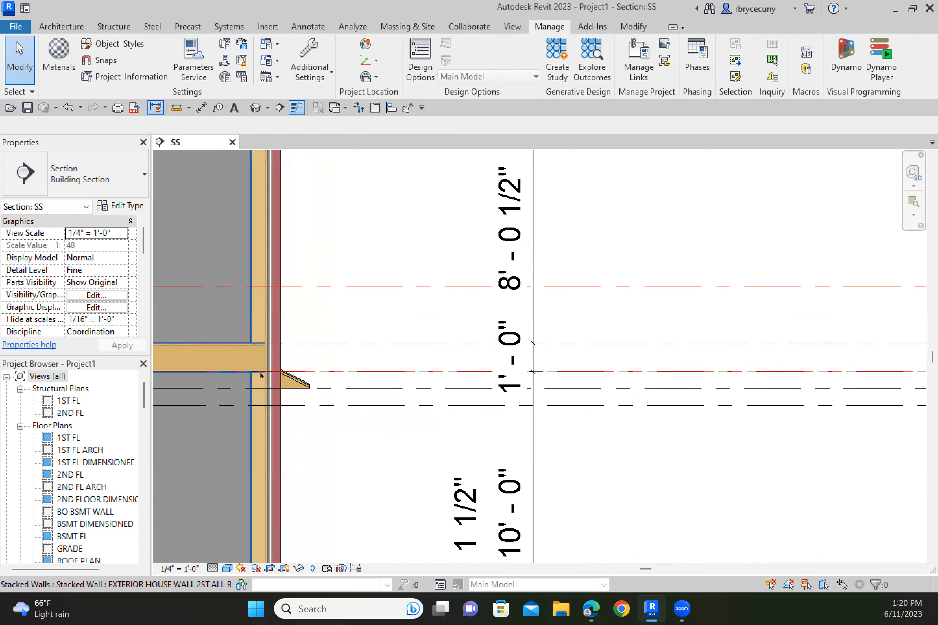
pyautogui.moveTo(268, 256); pyautogui.dragTo(270, 335, button='middle')
pyautogui.scroll(1, 270, 222)
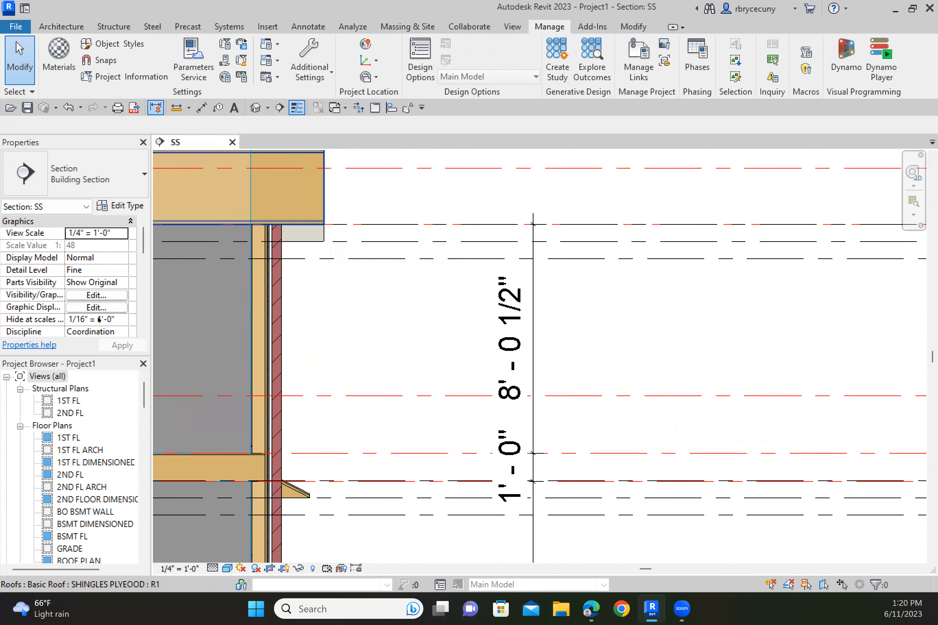
# - Select the stacked wall and inspect it from the roof down past the first-floor framing to the footing, then clear the selection
pyautogui.click(273, 288)
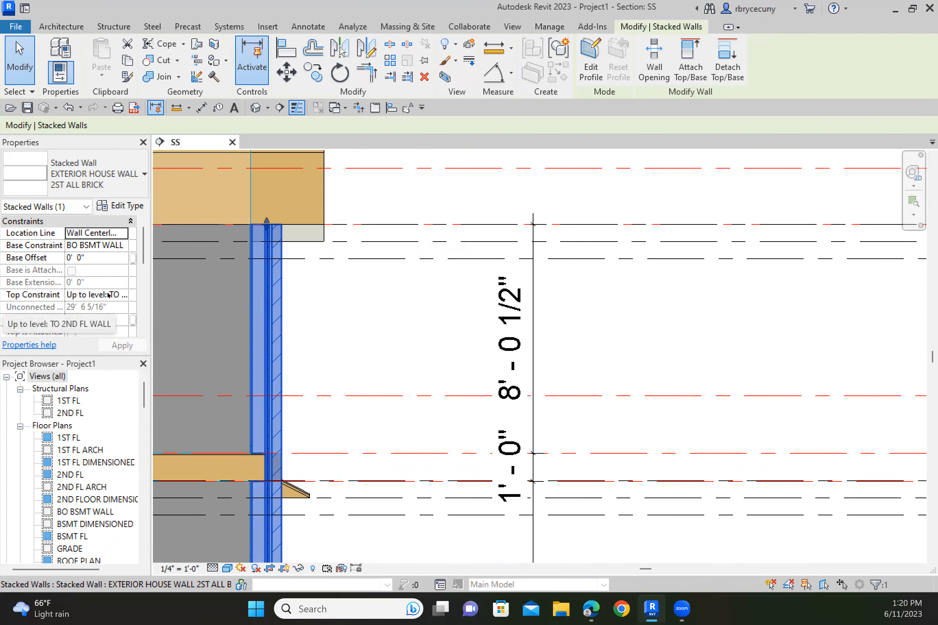
pyautogui.scroll(-2, 302, 320)
pyautogui.moveTo(358, 321); pyautogui.dragTo(462, 235, button='middle')
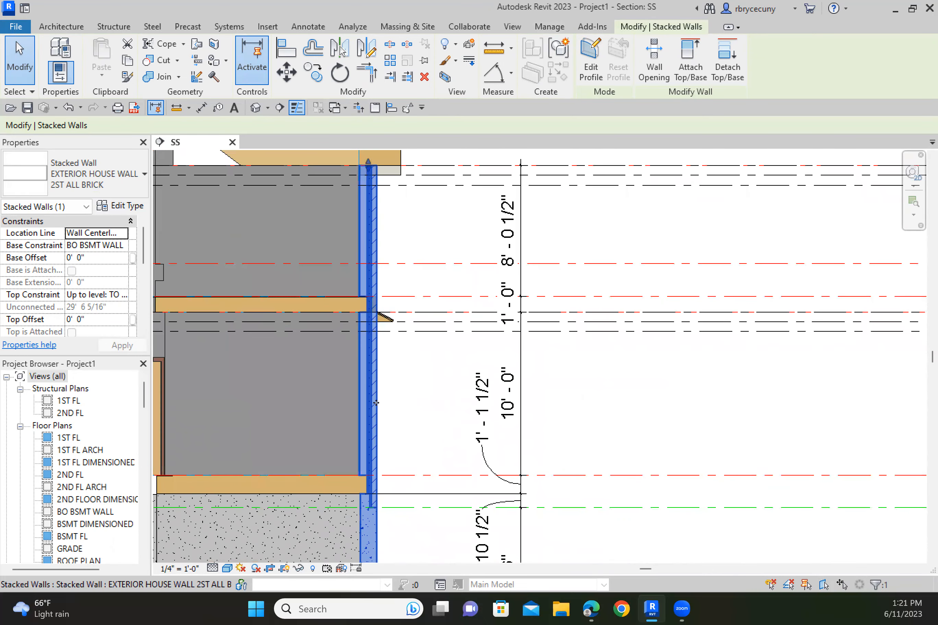
pyautogui.moveTo(369, 417); pyautogui.dragTo(355, 334, button='middle')
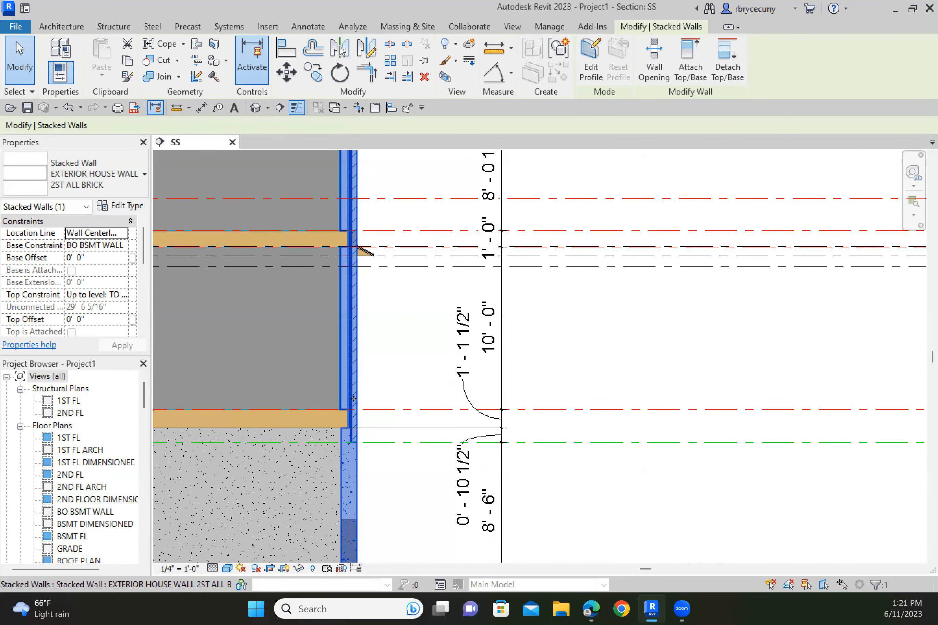
pyautogui.scroll(3, 351, 396)
pyautogui.moveTo(352, 441); pyautogui.dragTo(353, 384, button='middle')
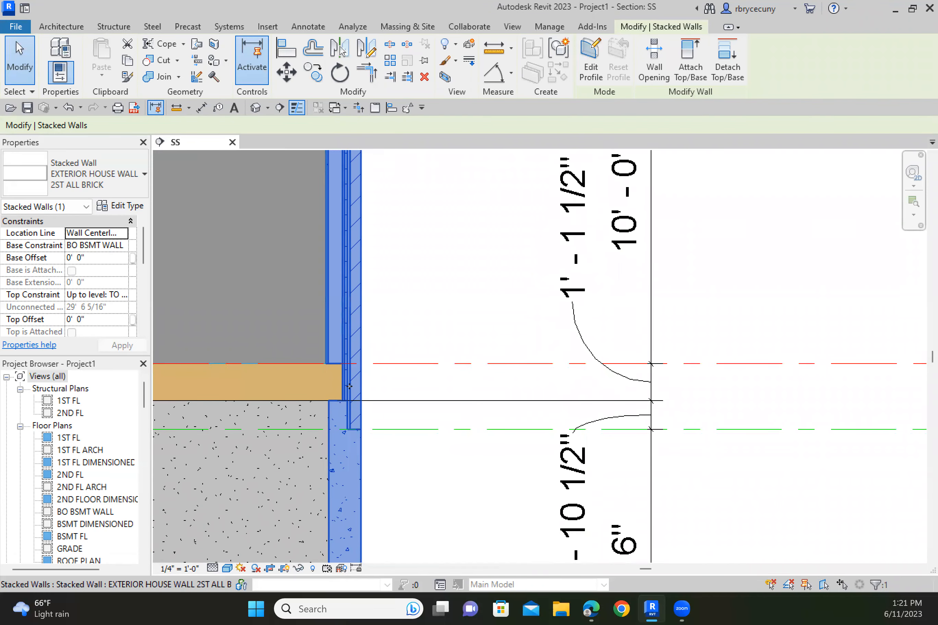
pyautogui.scroll(-3, 366, 404)
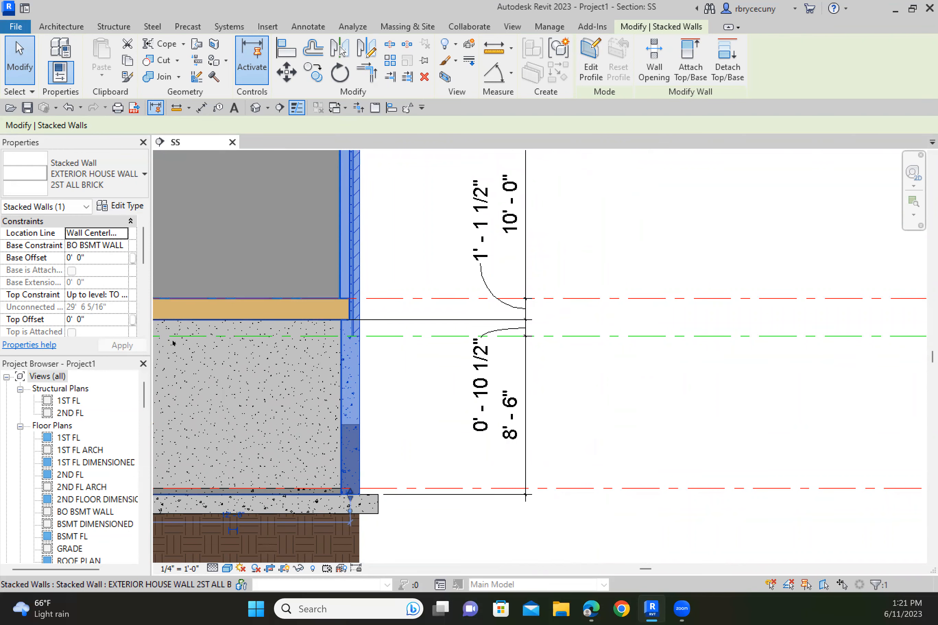
pyautogui.scroll(-2, 424, 359)
pyautogui.scroll(-2, 425, 359)
pyautogui.click(537, 309)
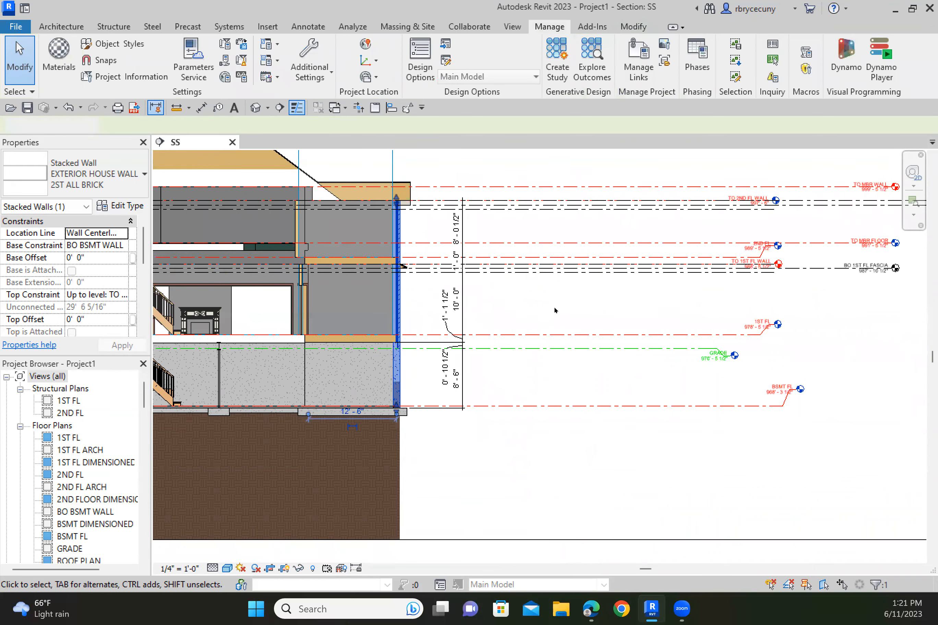
# - Review the stacked wall's segment types and heights in its assembly against the section dimensions, and close the assembly
pyautogui.scroll(3, 395, 315)
pyautogui.moveTo(390, 315); pyautogui.dragTo(418, 307, button='middle')
pyautogui.scroll(1, 415, 312)
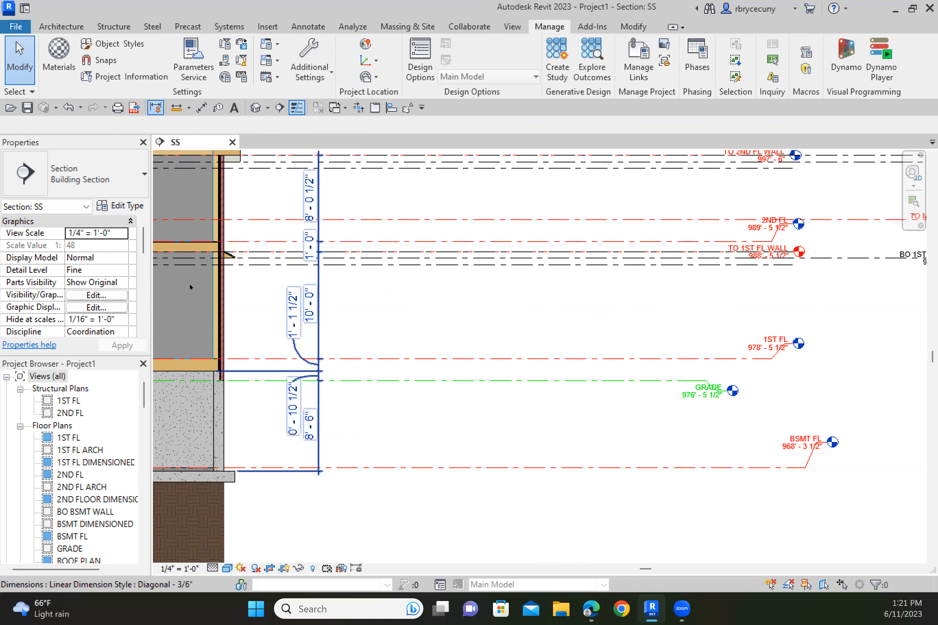
pyautogui.click(217, 300)
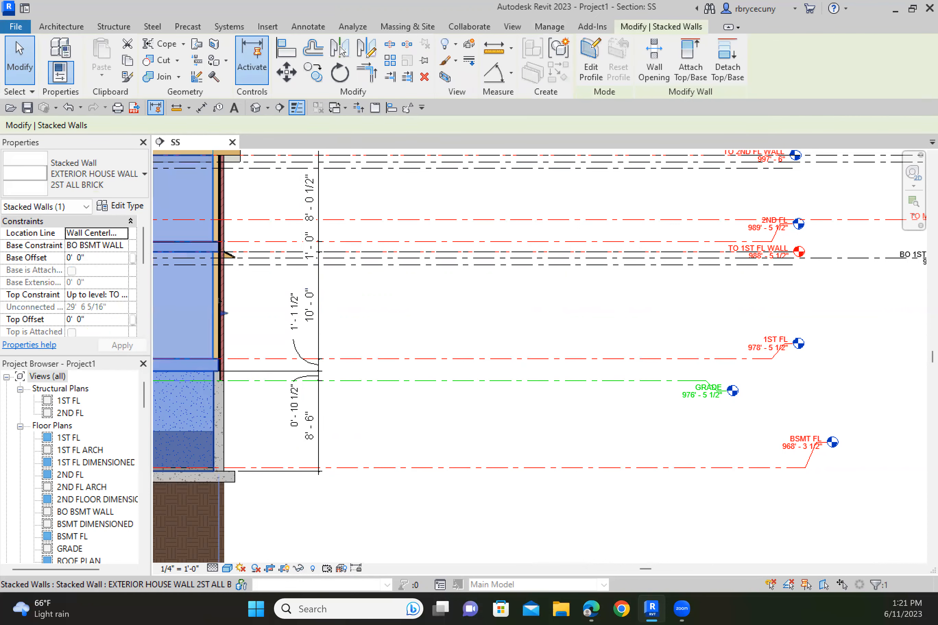
pyautogui.click(124, 211)
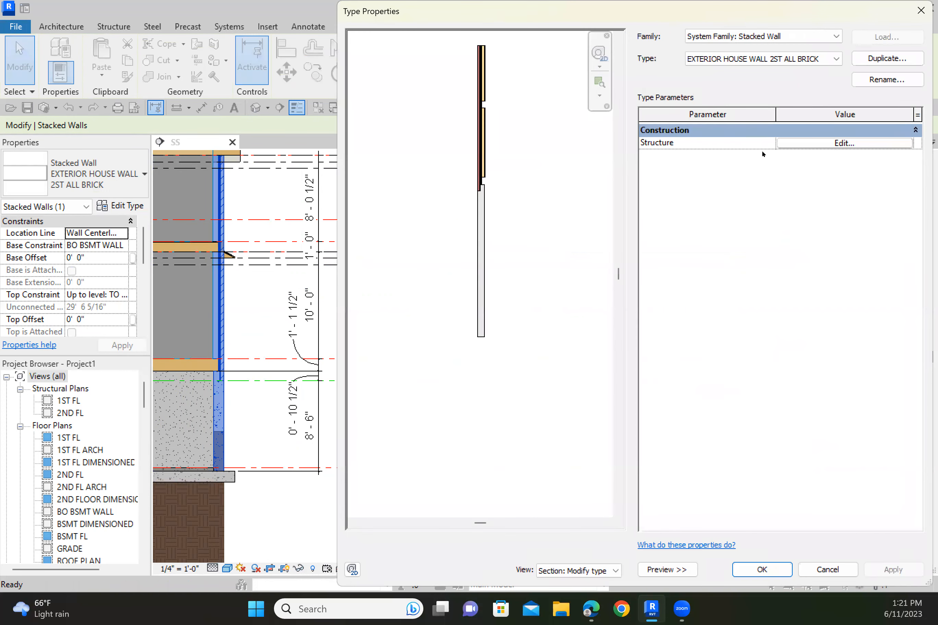
pyautogui.click(791, 143)
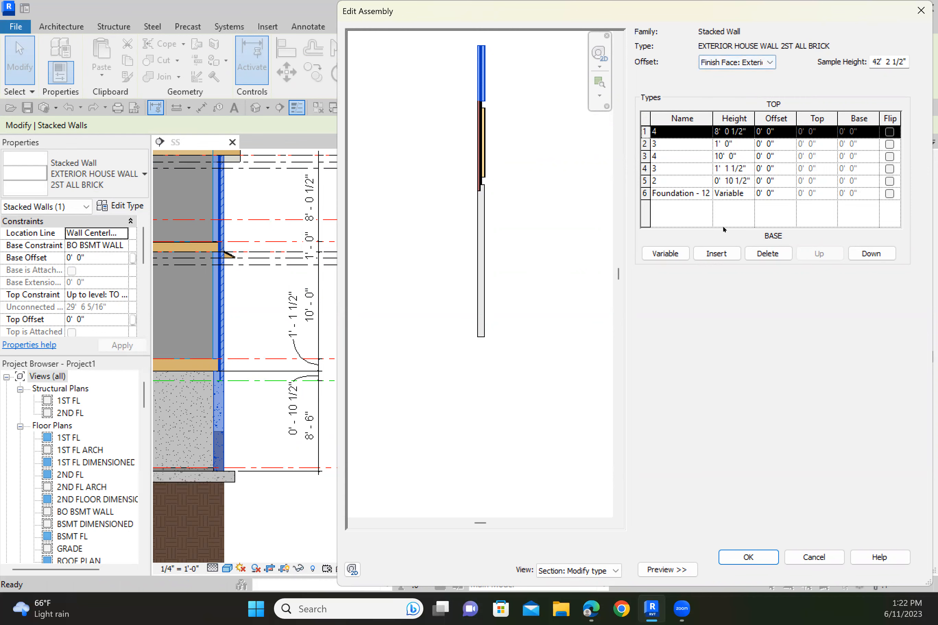
pyautogui.click(752, 557)
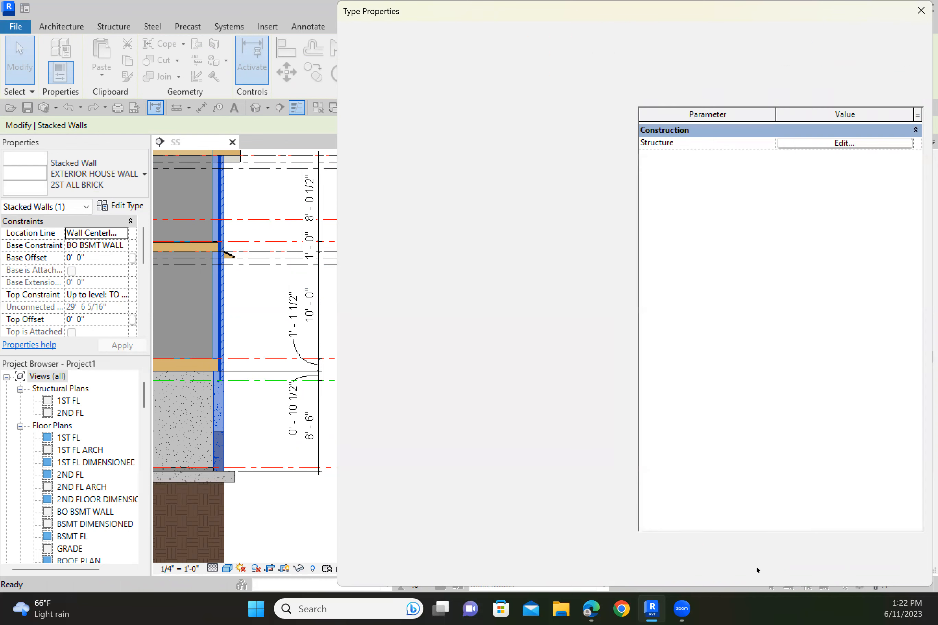